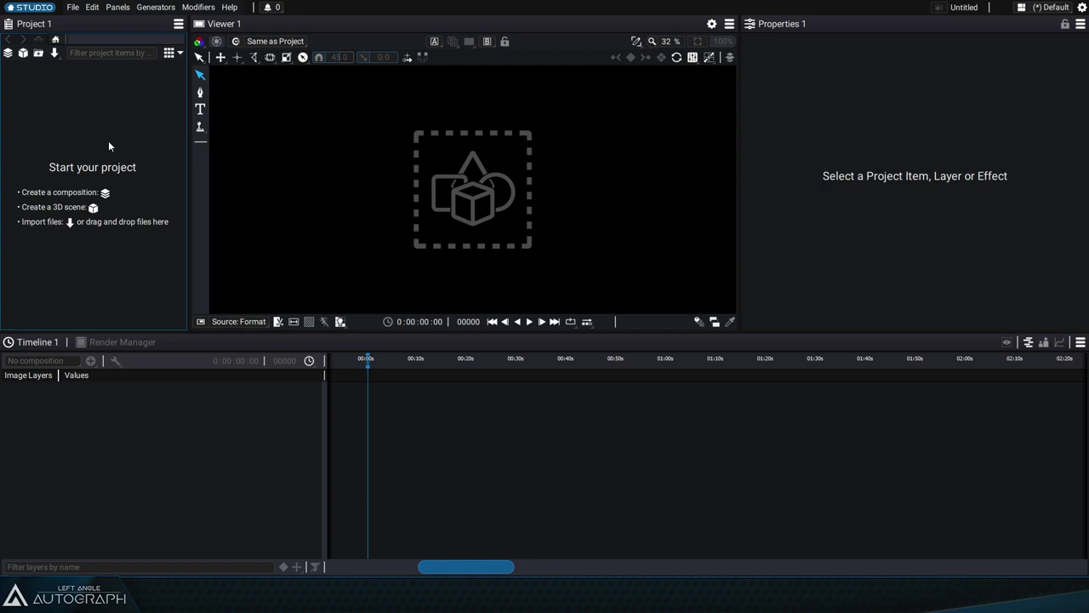
Create a composition and add a Text layer and a Constant layer to it.
click(7, 53)
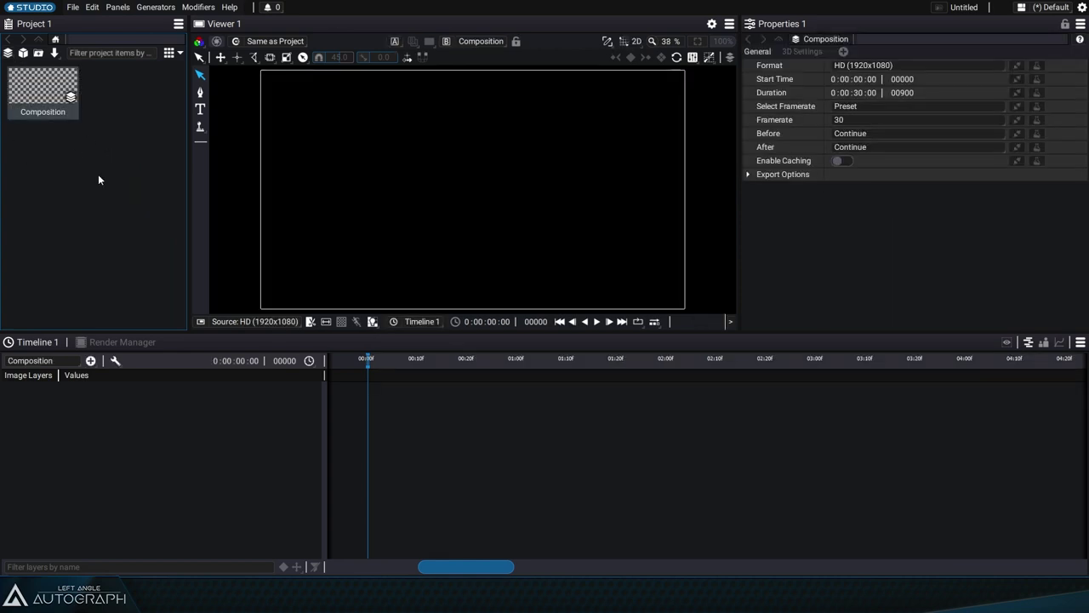
click(90, 361)
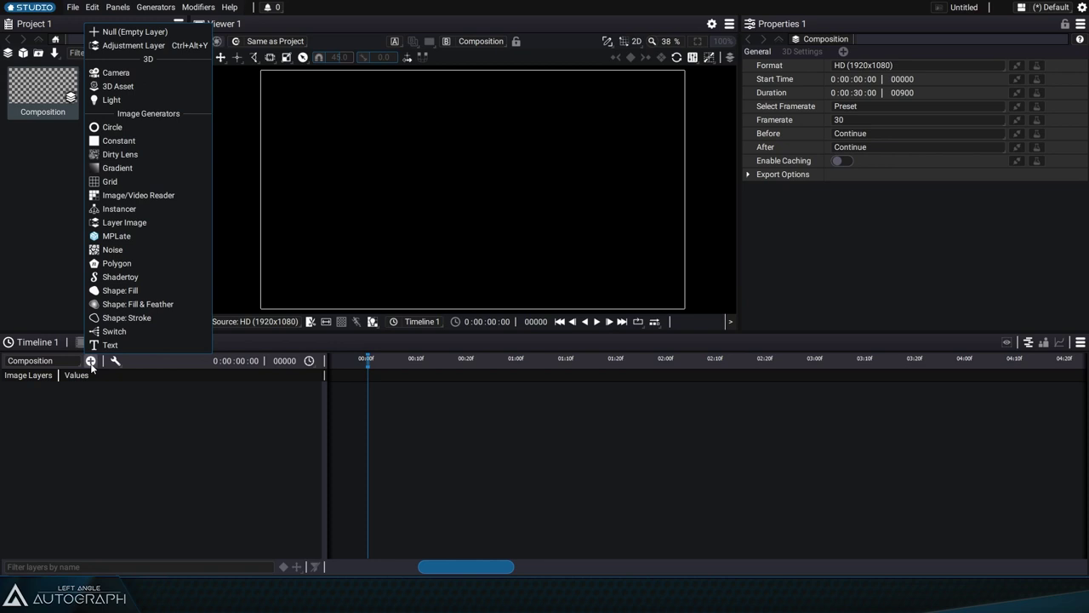
click(117, 347)
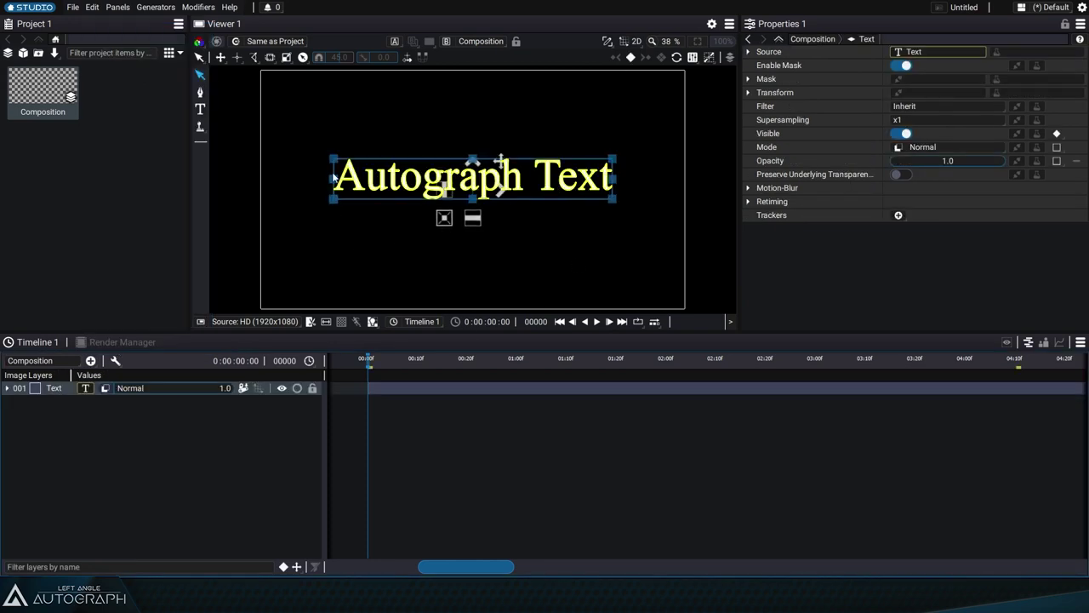
click(223, 457)
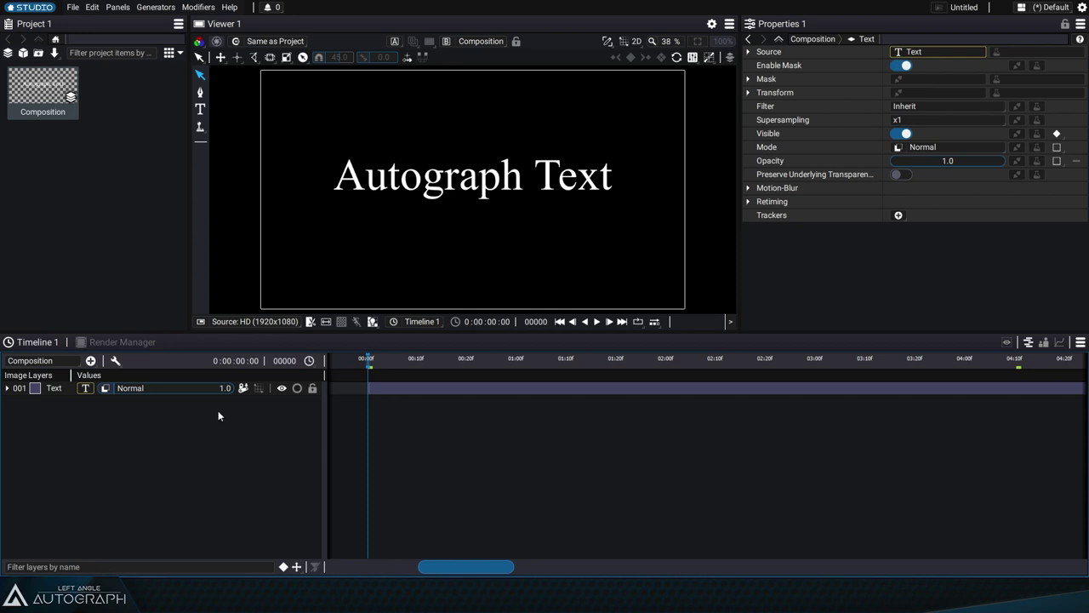
click(89, 362)
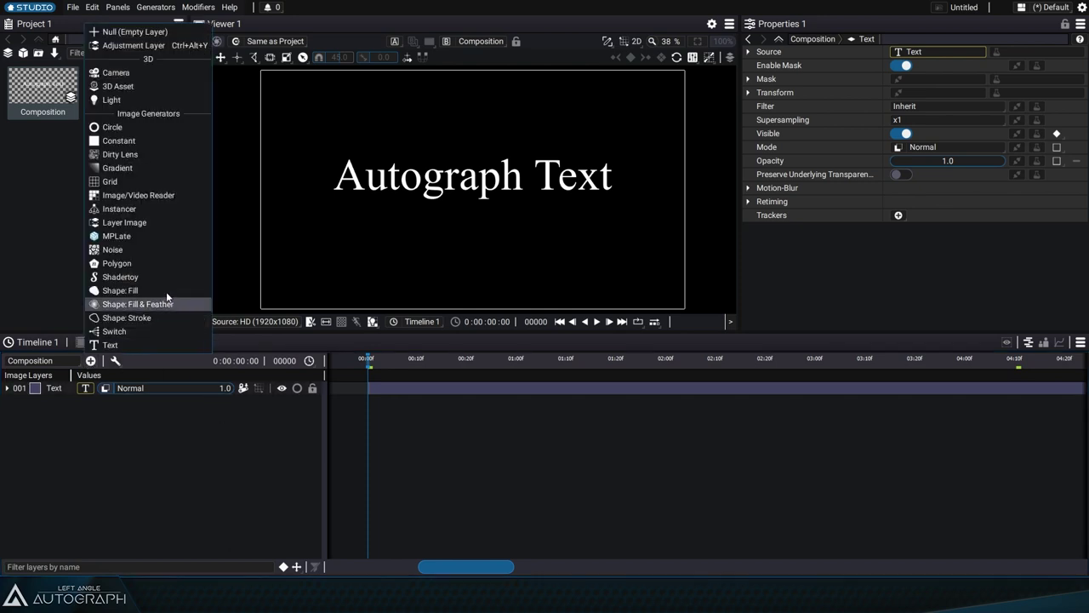
click(157, 138)
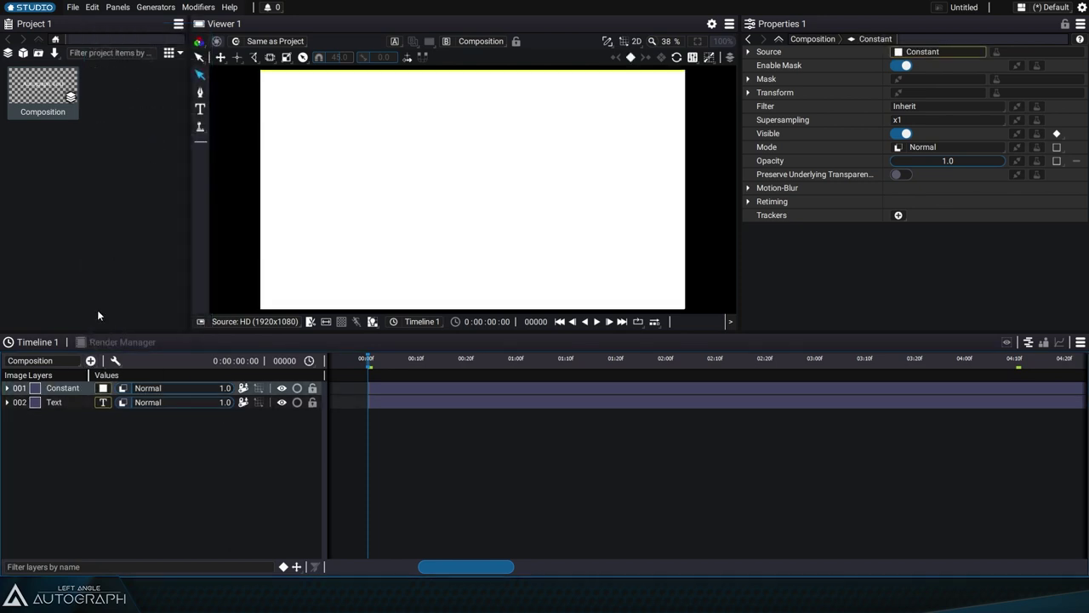
Set the Constant layer's color to blue (0.0, 0.14, 0.87) and move it below the Text layer.
click(243, 388)
click(998, 66)
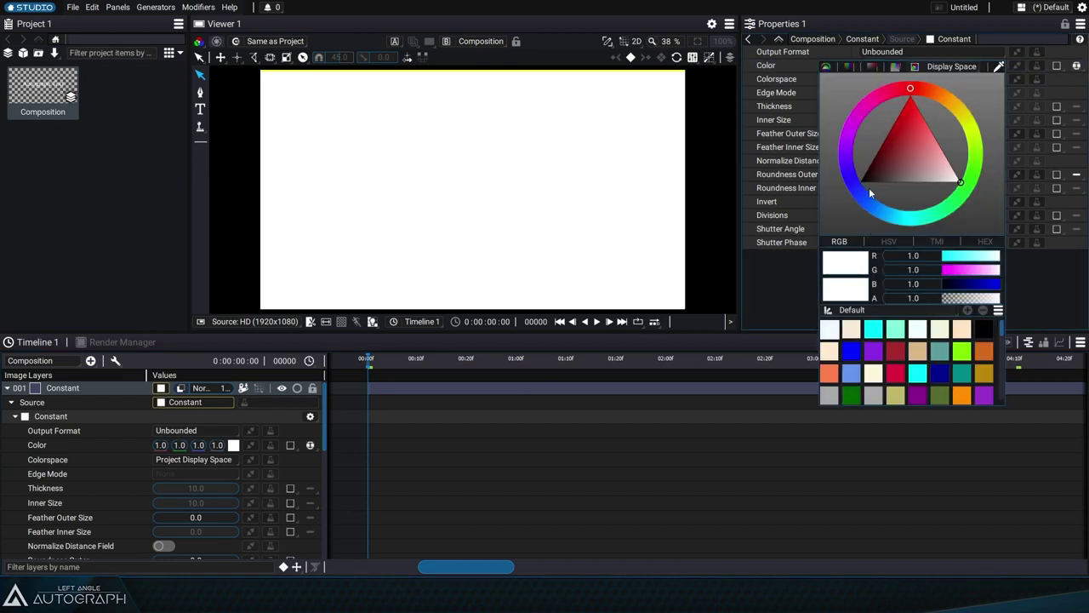
click(870, 194)
click(858, 180)
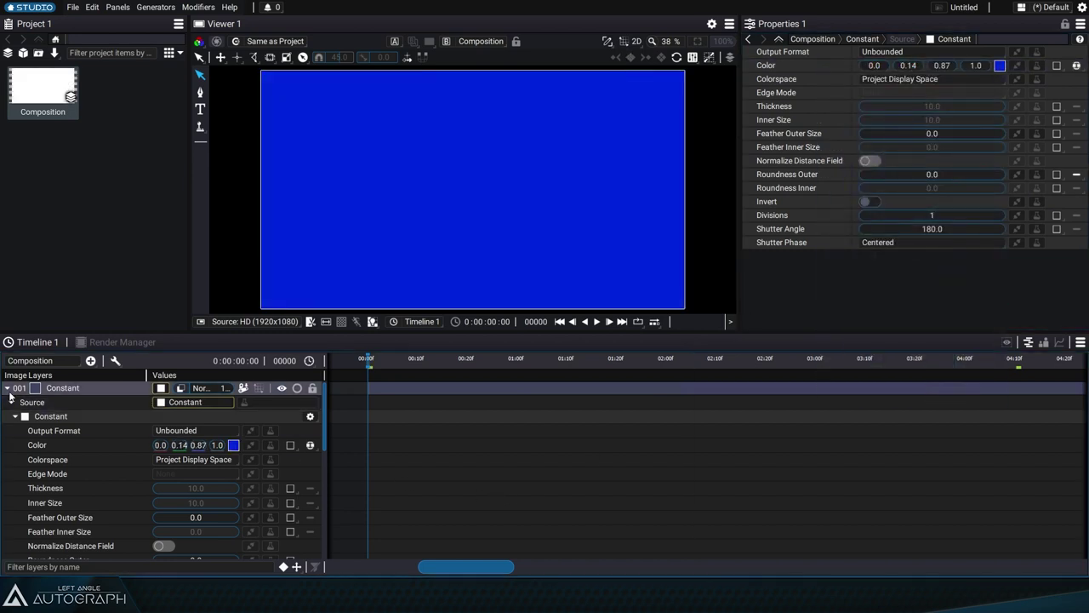
click(8, 388)
drag(34, 389, 60, 436)
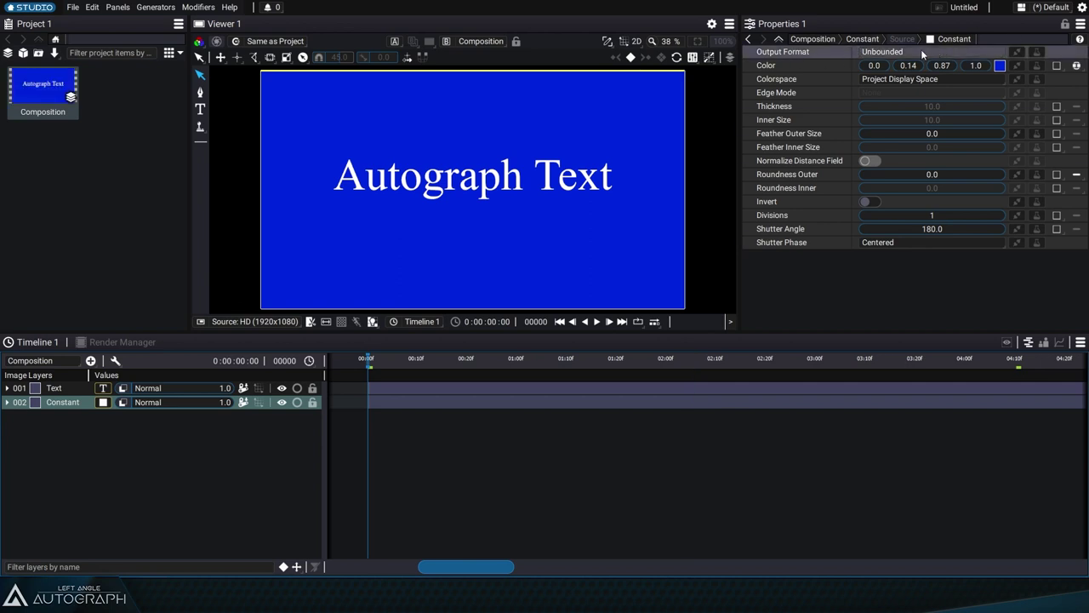
Set the Constant's output format to Custom Format.
scroll(470, 229, down, 3)
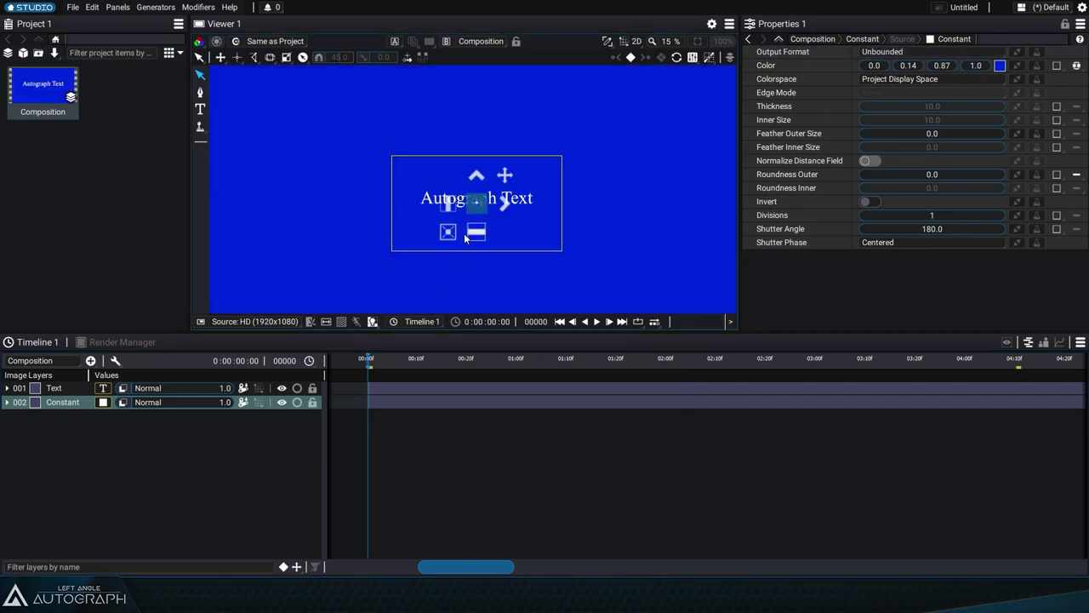
scroll(464, 238, down, 2)
drag(333, 225, 390, 202)
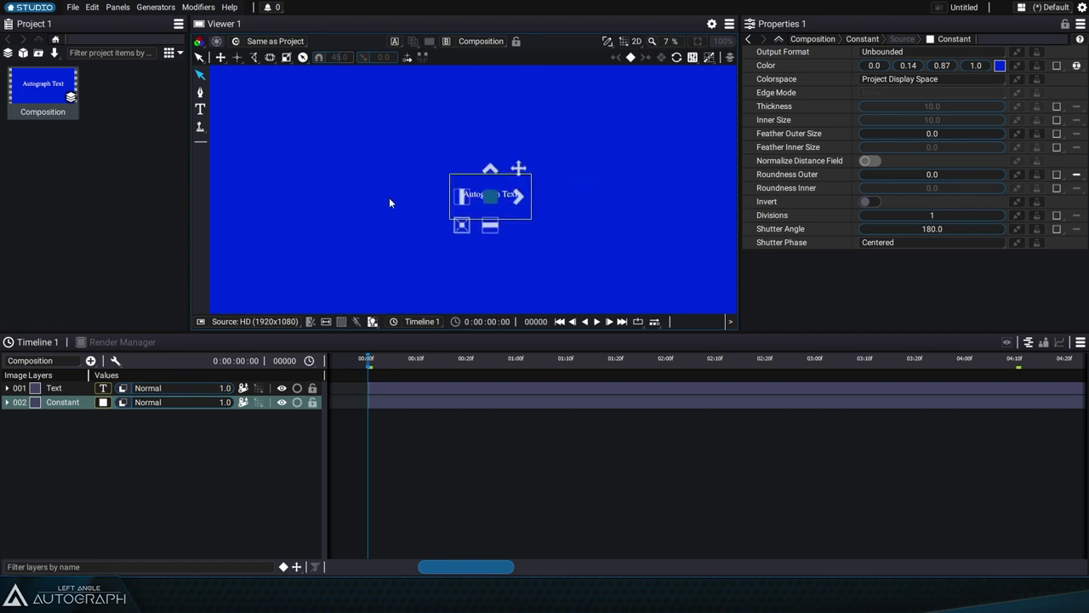
click(697, 40)
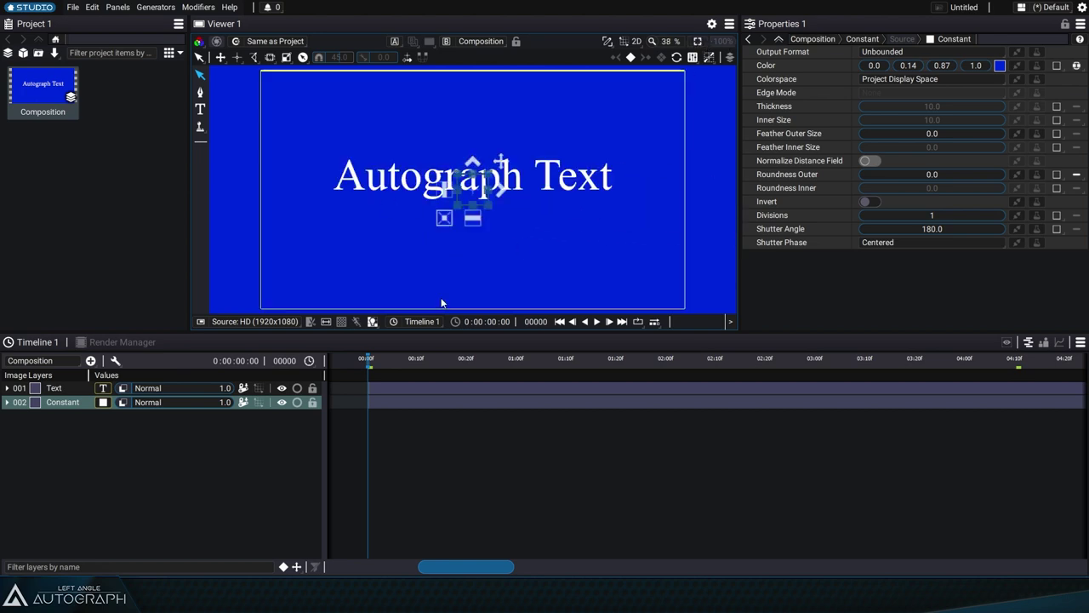
click(885, 52)
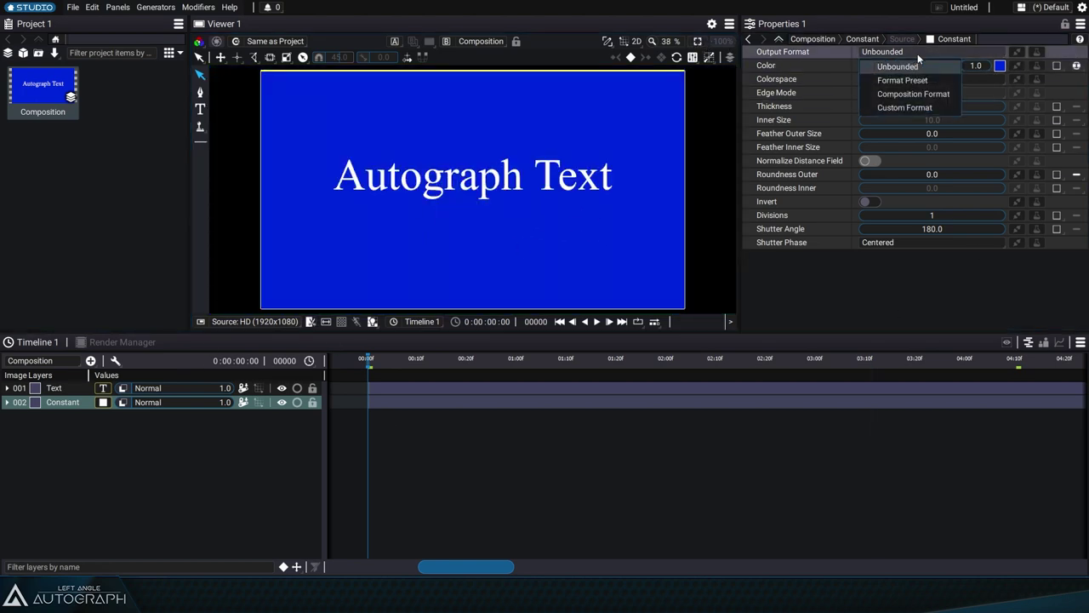
click(925, 107)
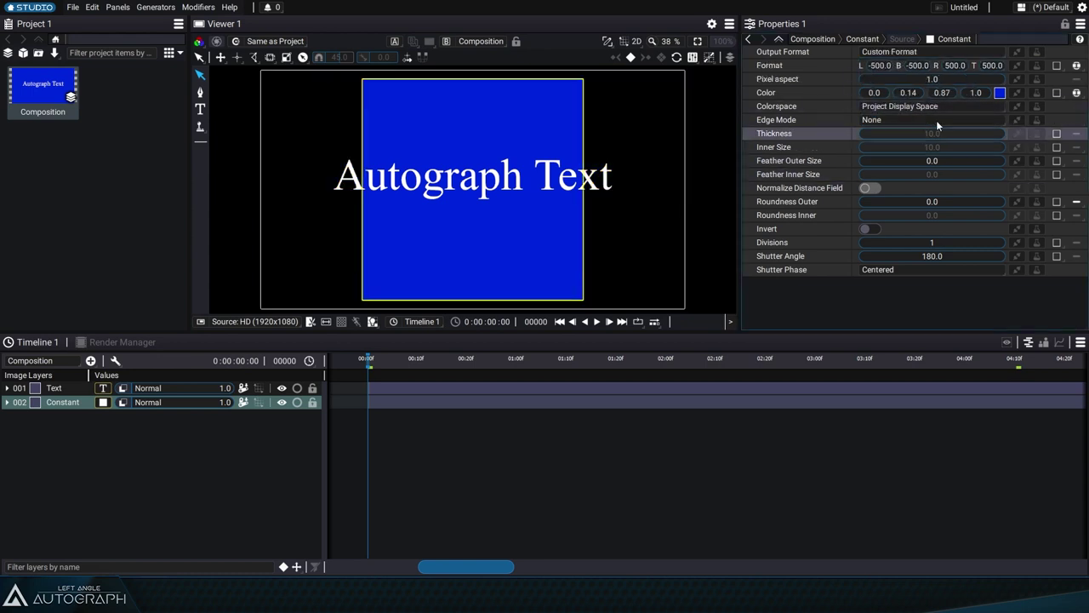
Try adjusting the left, bottom, right and top bounds of the Constant's format one at a time, undoing each change.
drag(740, 85, 685, 85)
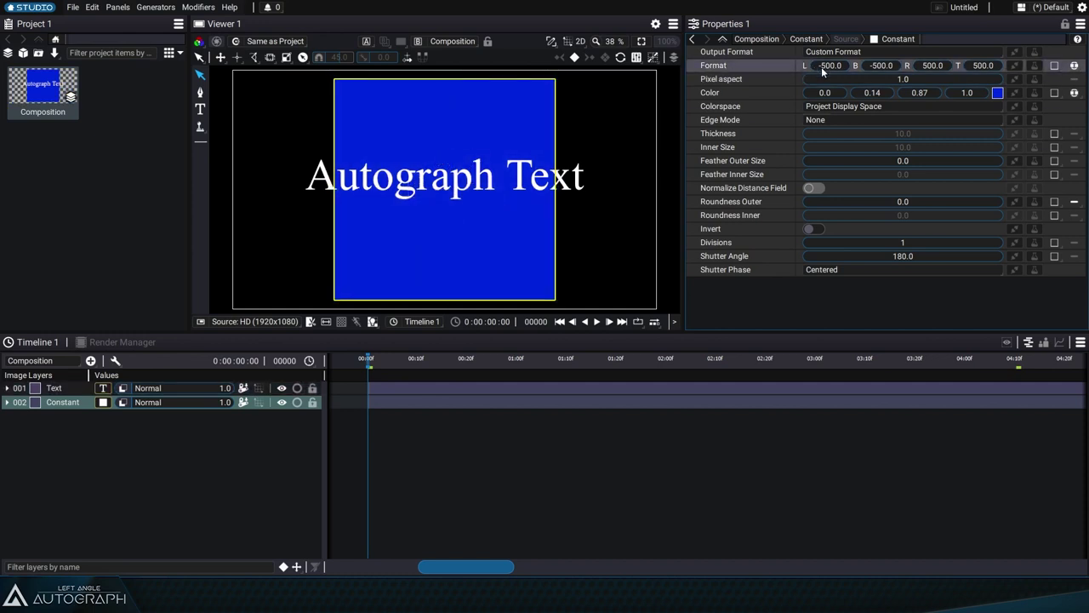
drag(832, 67, 652, 66)
key(ctrl+z)
drag(882, 67, 1088, 66)
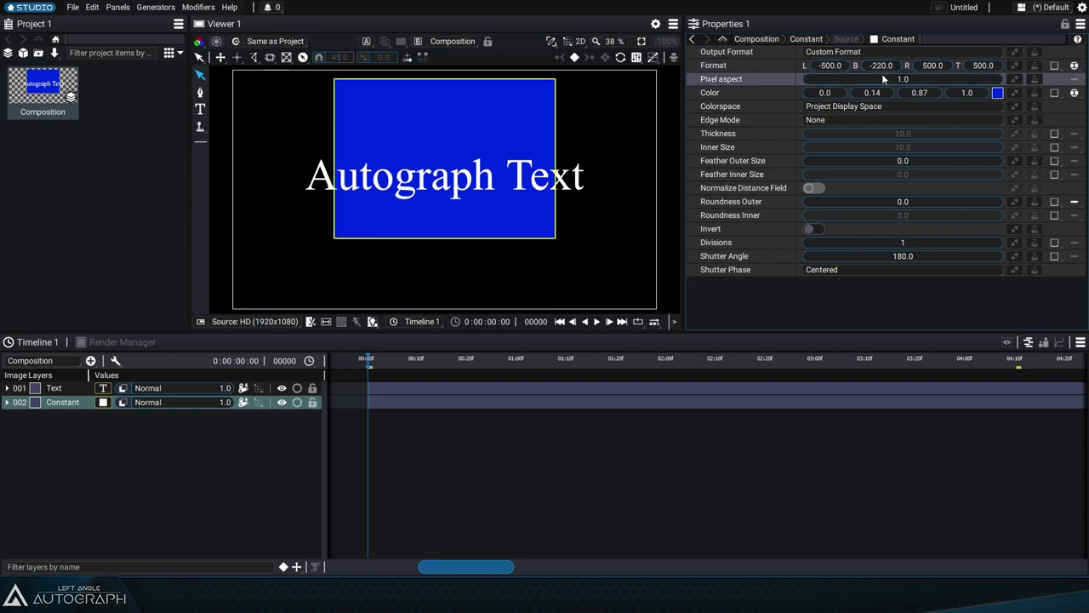
key(ctrl+z)
drag(933, 66, 1088, 66)
key(ctrl+z)
drag(983, 67, 1088, 67)
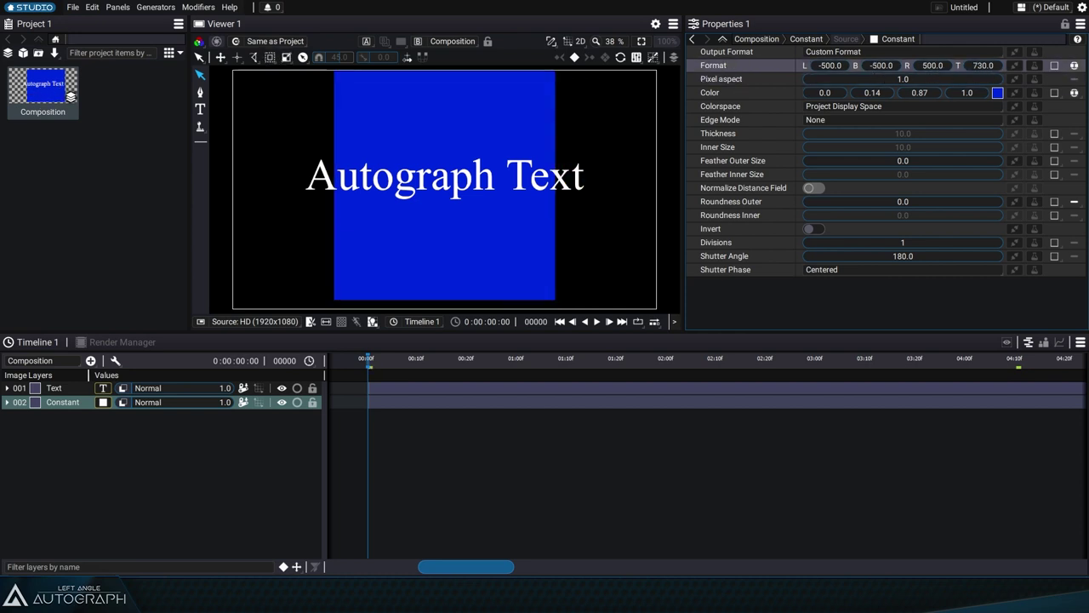
key(ctrl+z)
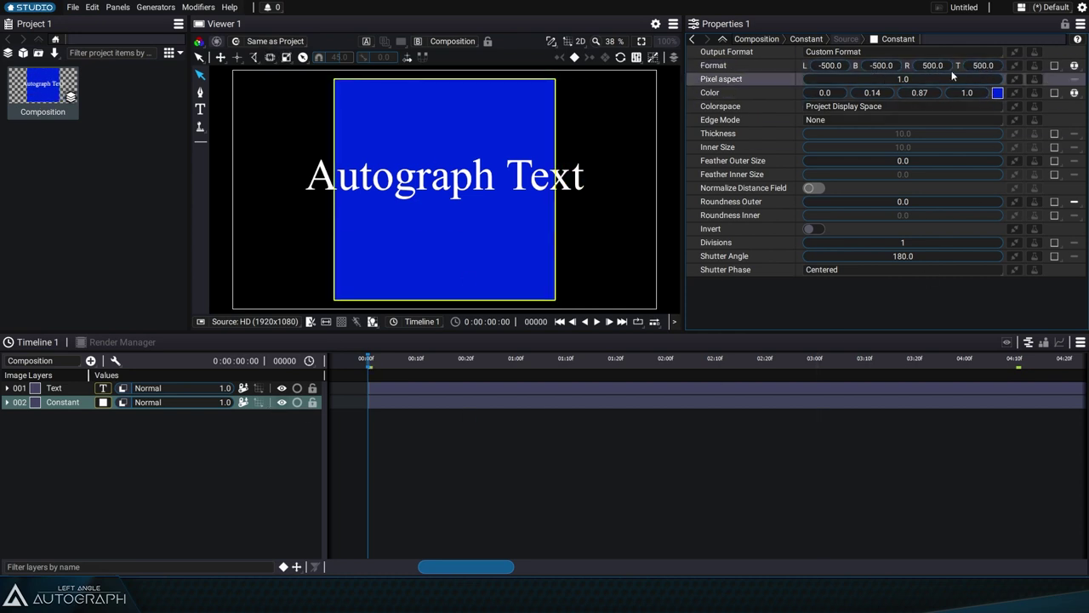
Drive the Constant's Format with a Layer Rect generator and set its layer source to Layer Above.
click(1013, 65)
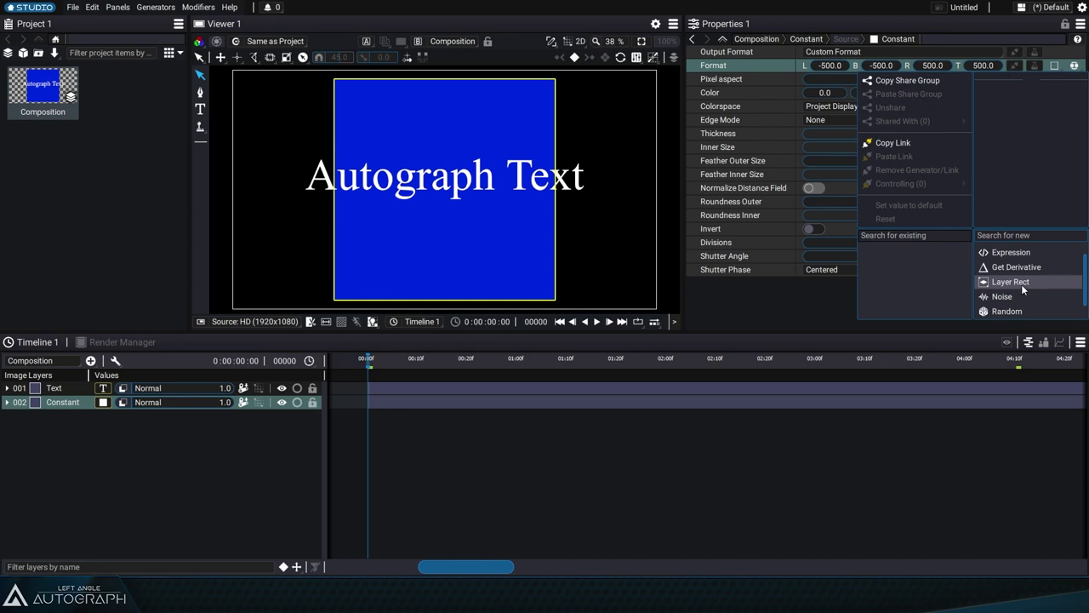
click(1021, 284)
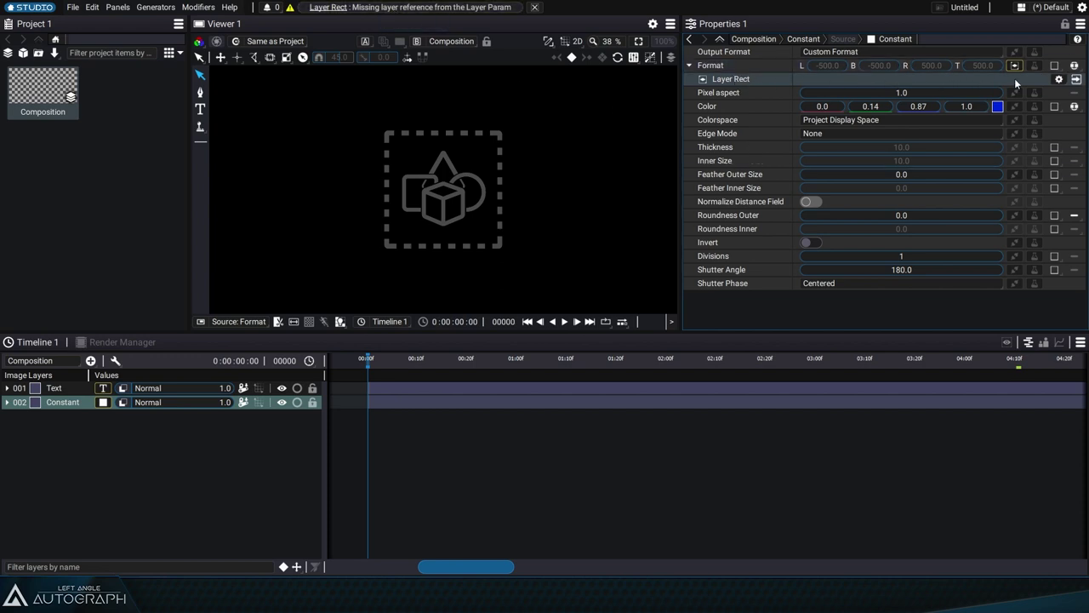
click(1077, 80)
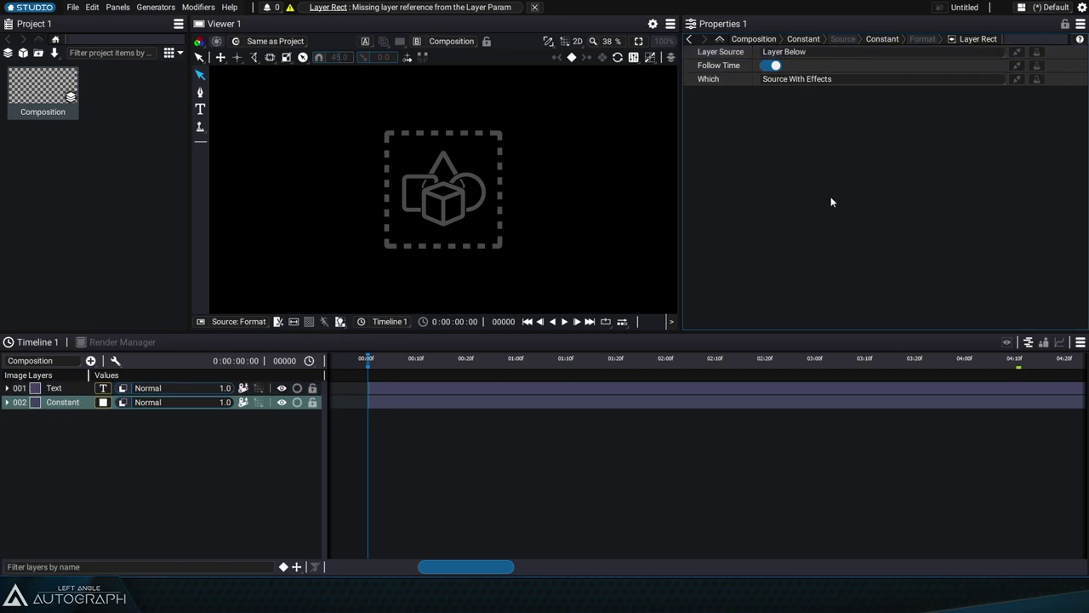
click(804, 51)
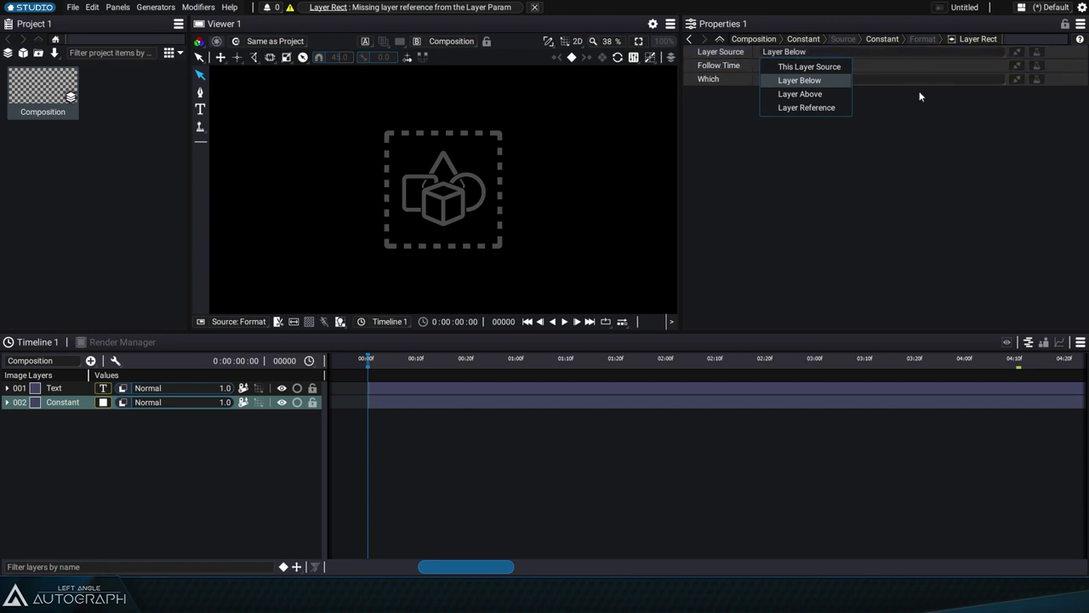
click(817, 92)
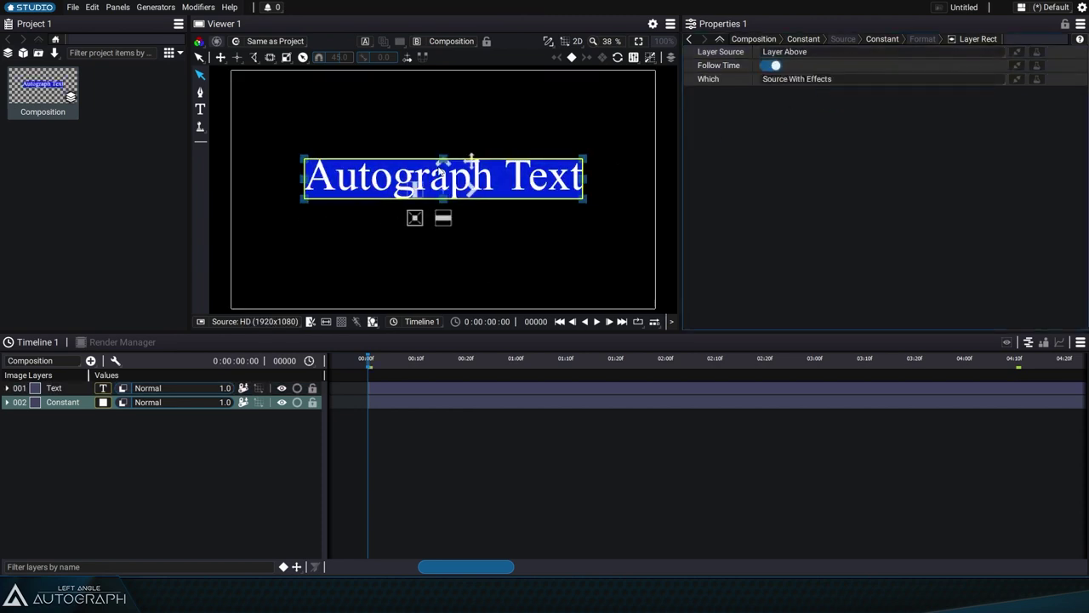
Try Layer Reference as the Layer Rect's layer source and switch back to Layer Above.
click(826, 54)
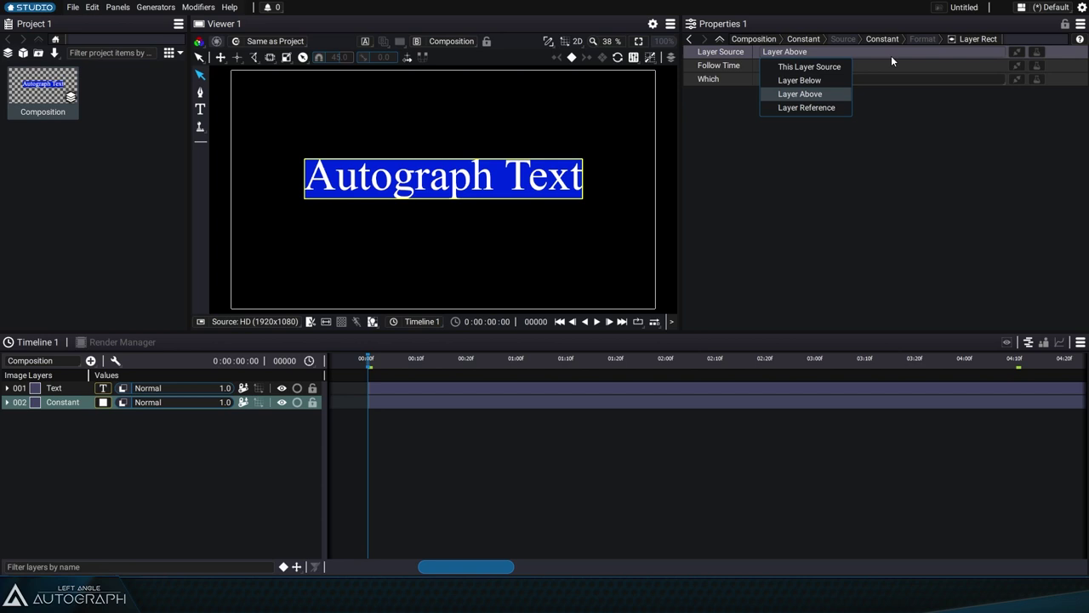
click(837, 108)
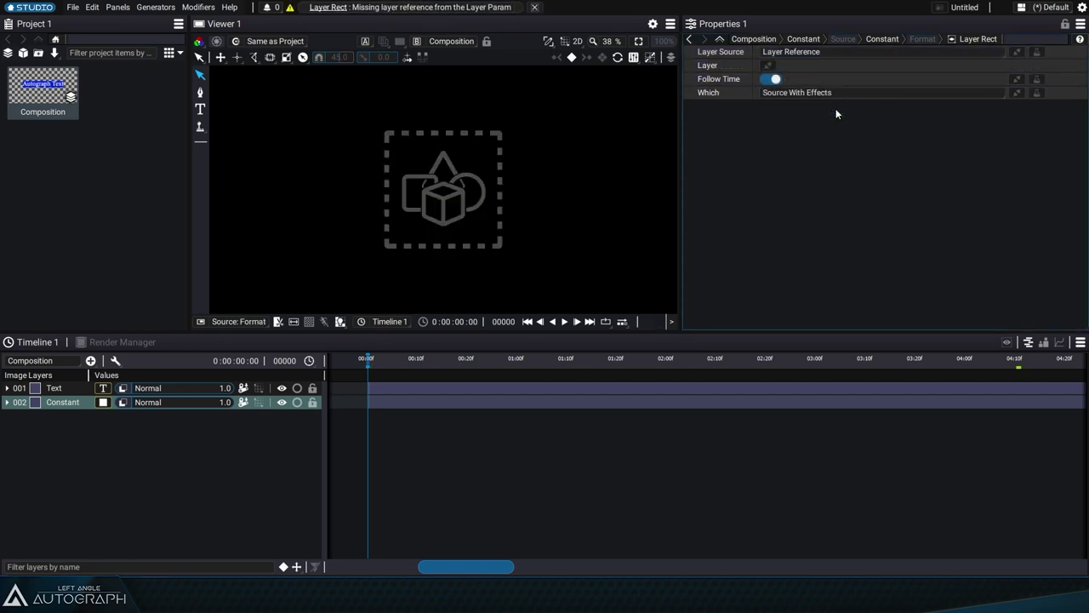
click(769, 66)
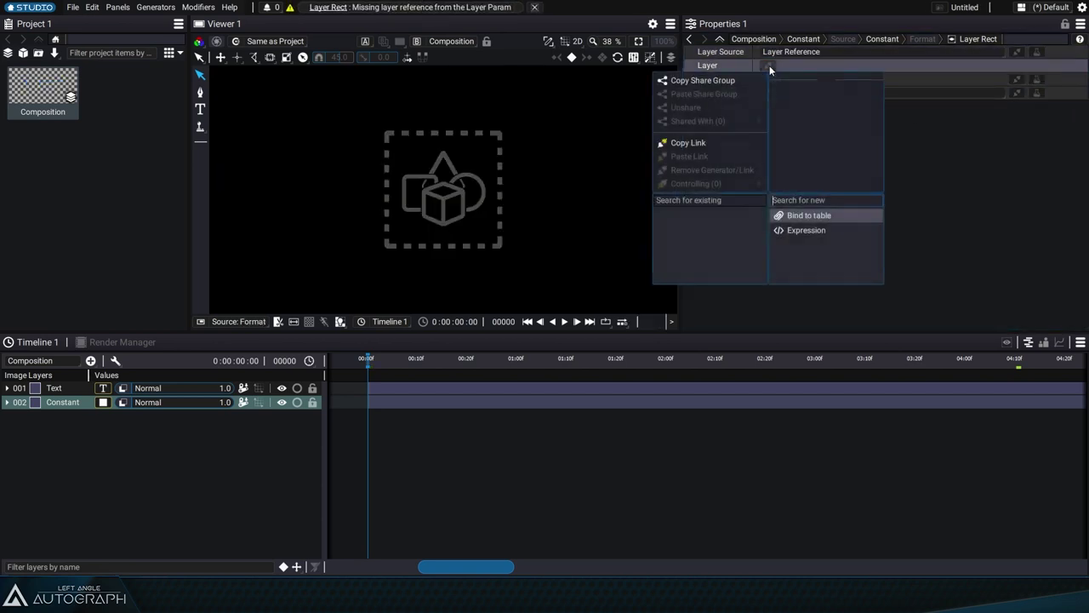
click(948, 121)
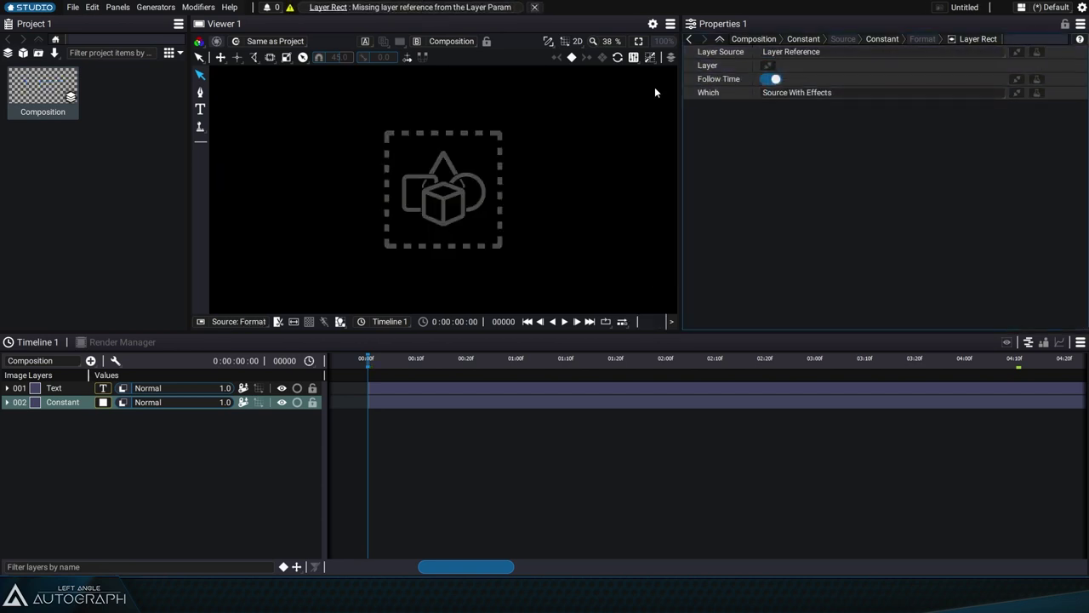
click(804, 54)
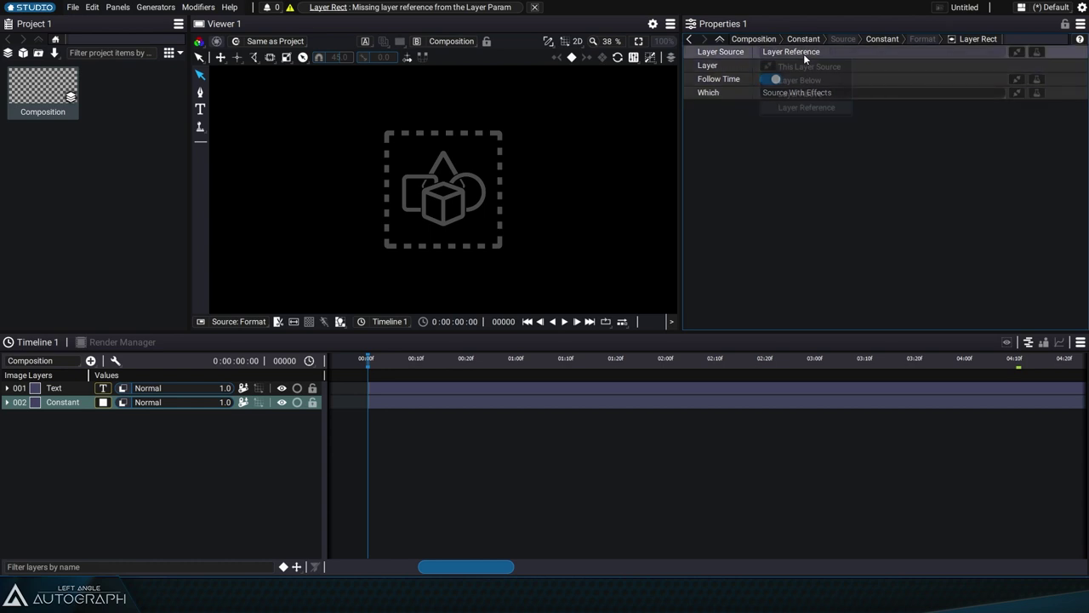
click(821, 50)
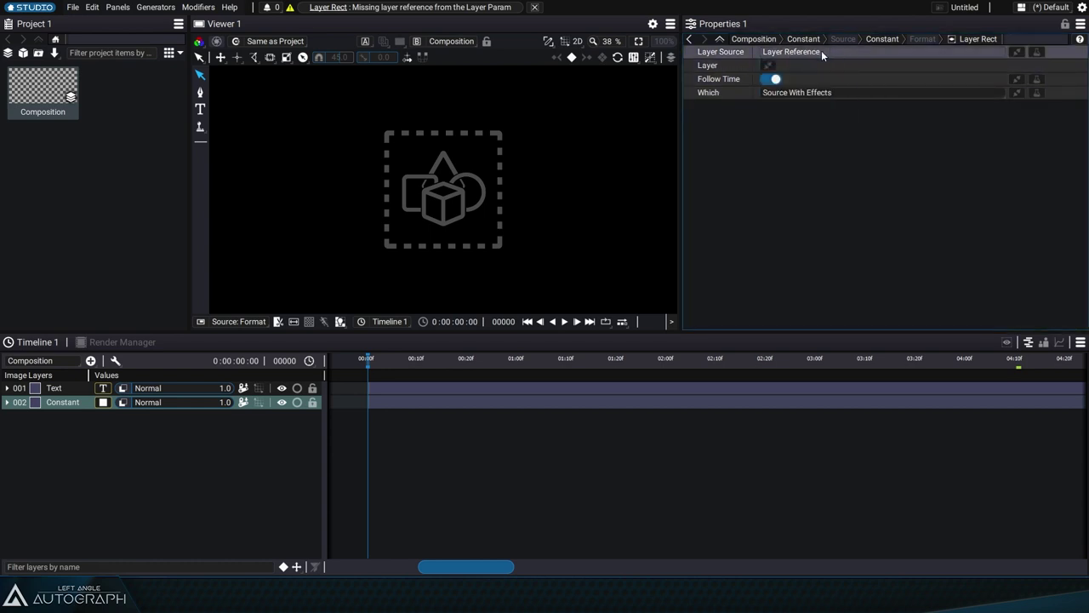
click(775, 52)
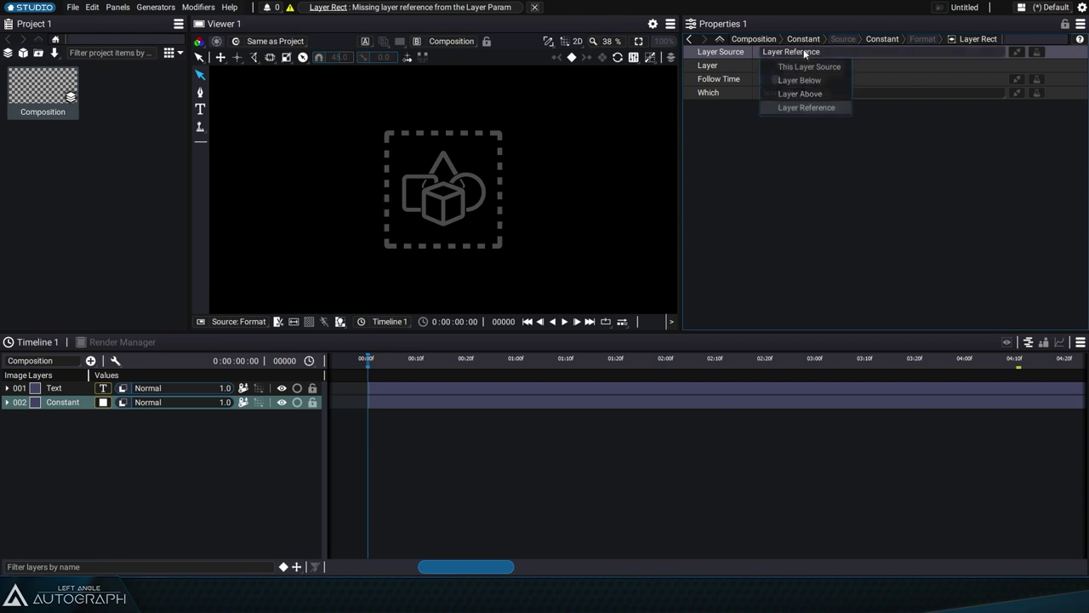
click(801, 93)
Examine the Which options of the Layer Rect and return to the Constant's properties.
click(802, 78)
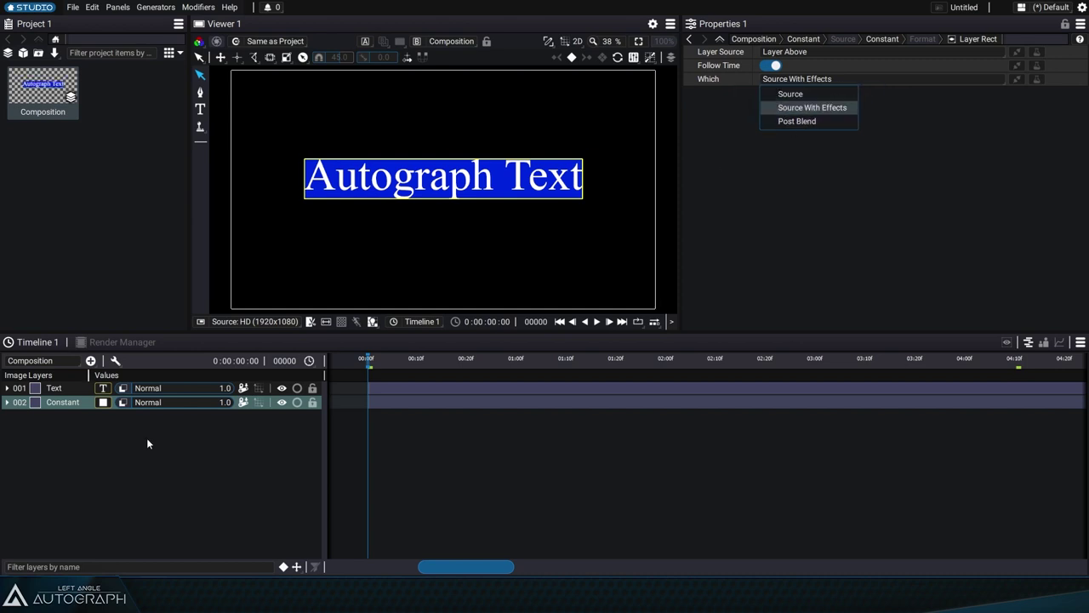
click(72, 423)
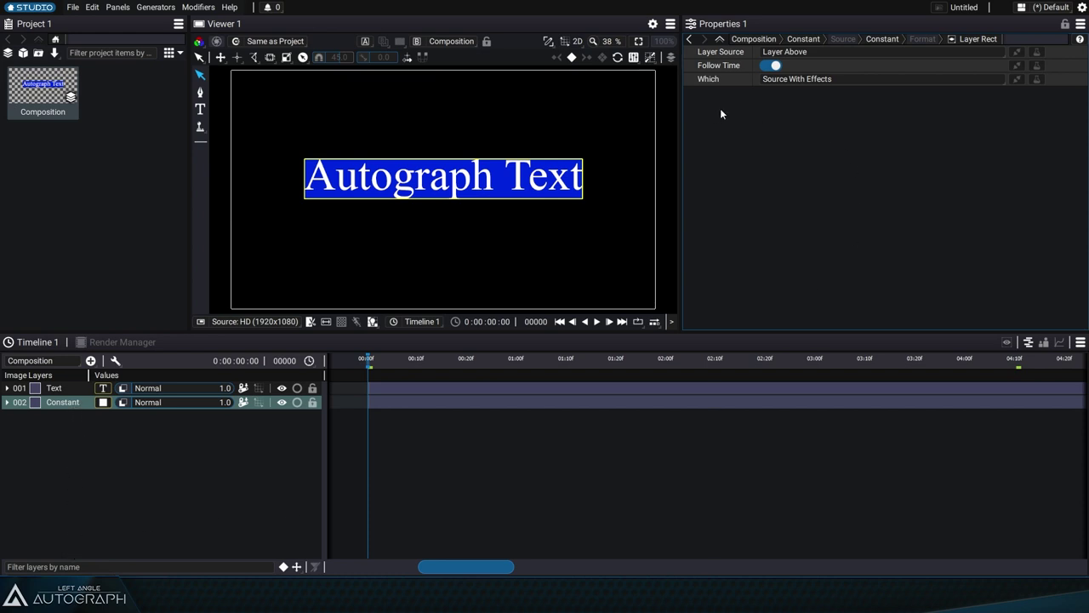
click(871, 40)
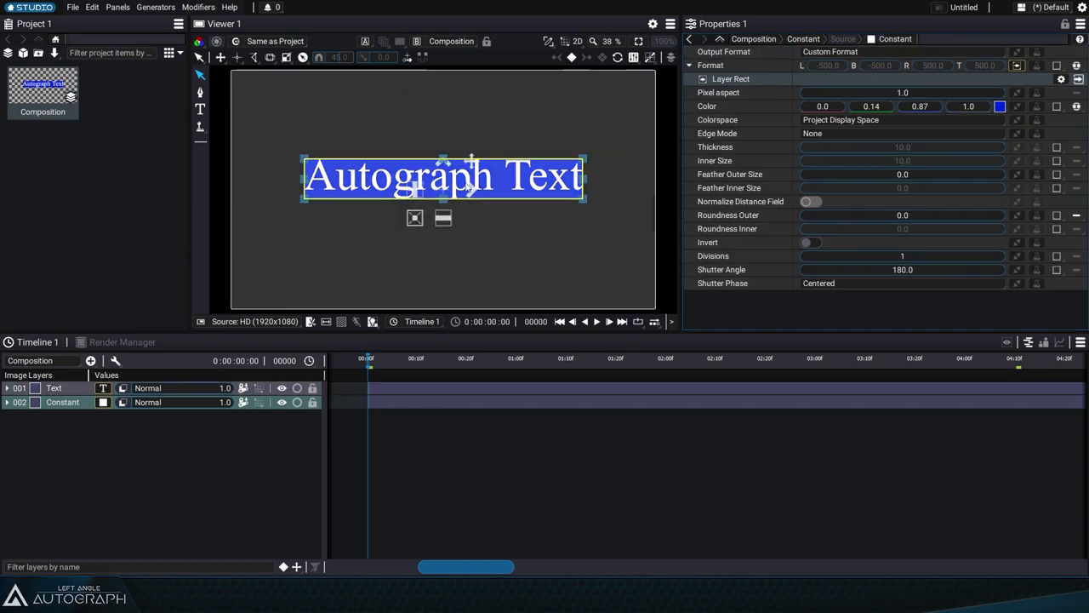
Replace the Text layer's source text with "HELLO EVERYONE".
click(243, 388)
click(895, 88)
key(ctrl+a)
text(HE)
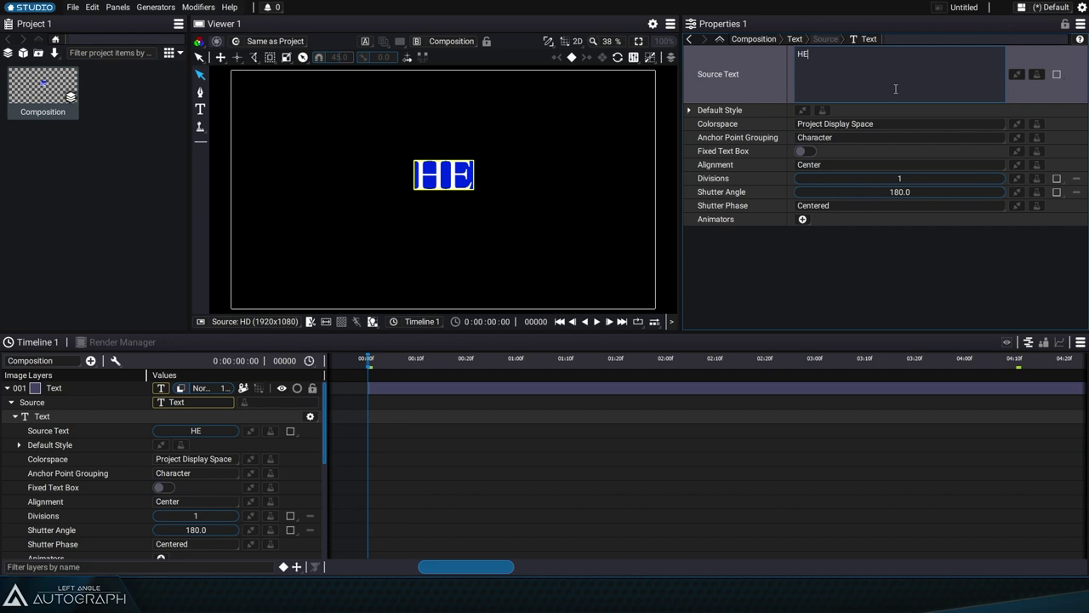
text(LLO EVERYONE)
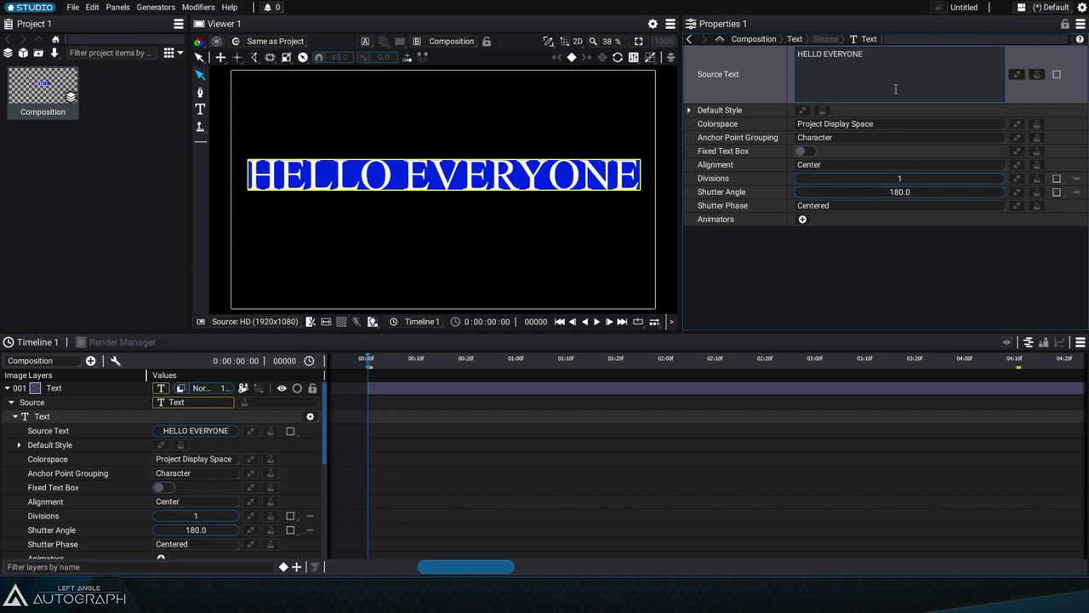
Replace the Text layer's source text with "AUTOGRAPH".
key(ctrl+a)
text(AUTOGRAPH)
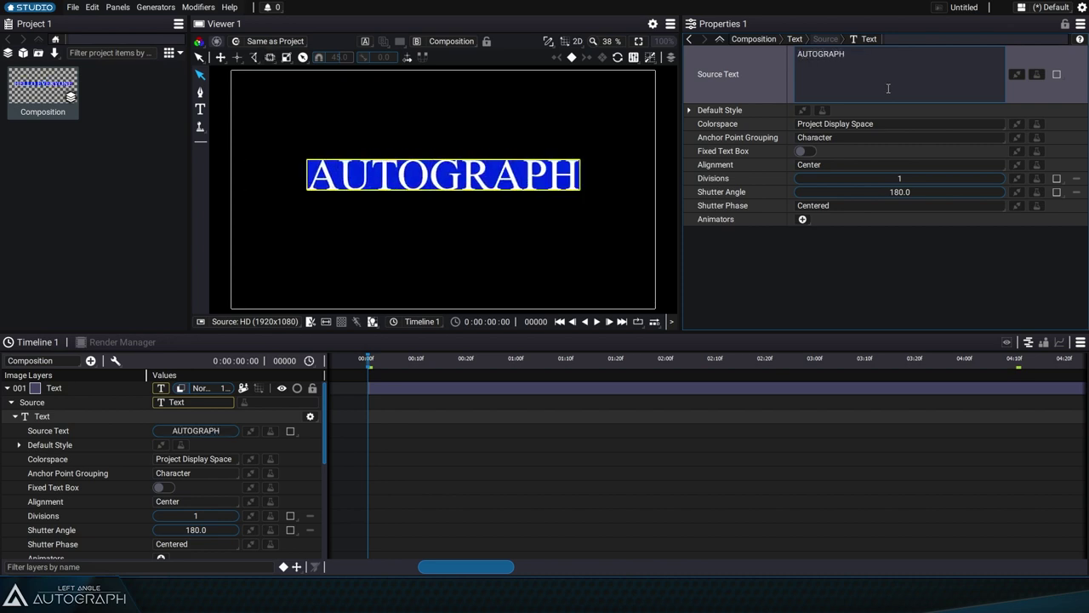
click(698, 28)
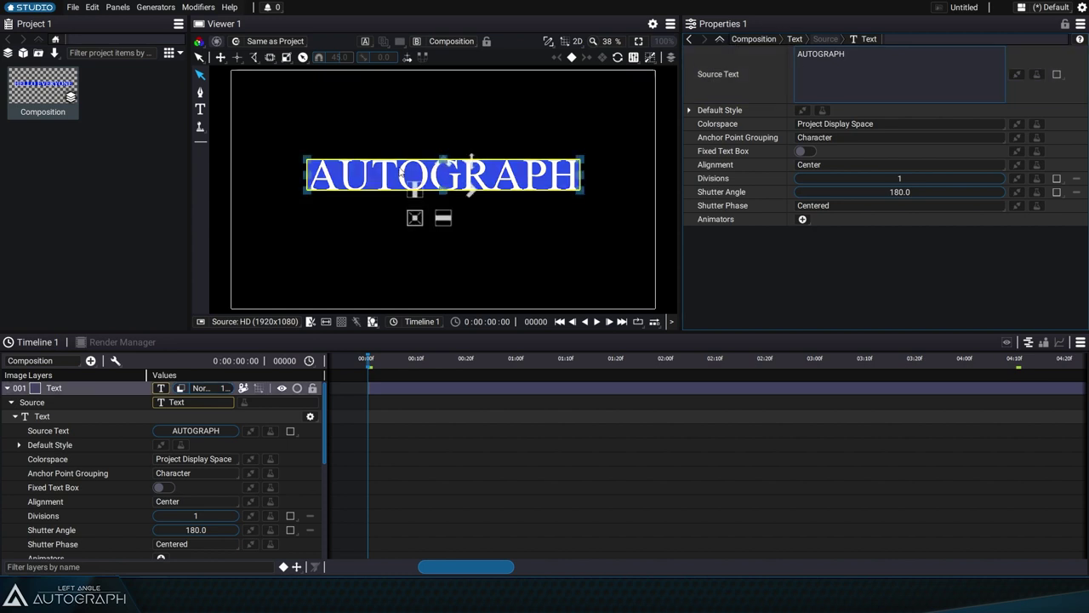
click(859, 80)
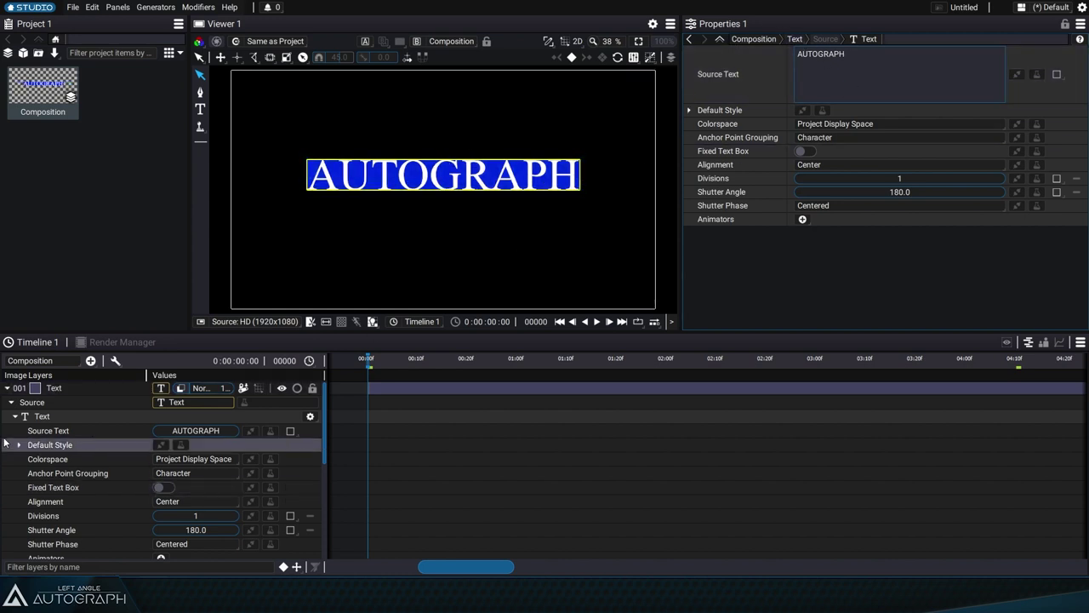
Add a Math modifier to the Constant's Format and open the modifier's properties.
click(6, 387)
click(71, 407)
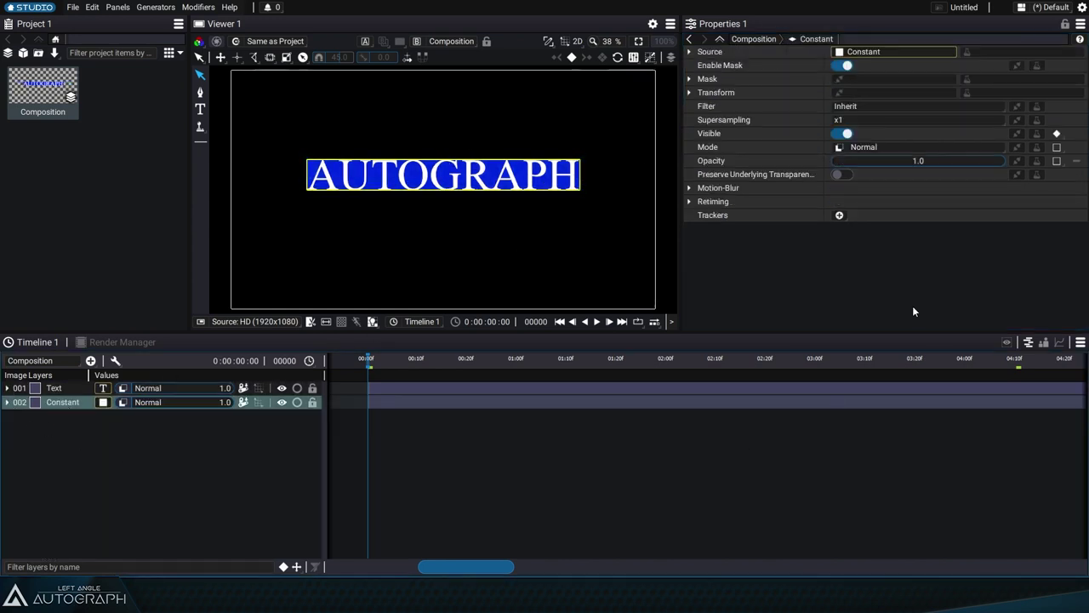
click(244, 402)
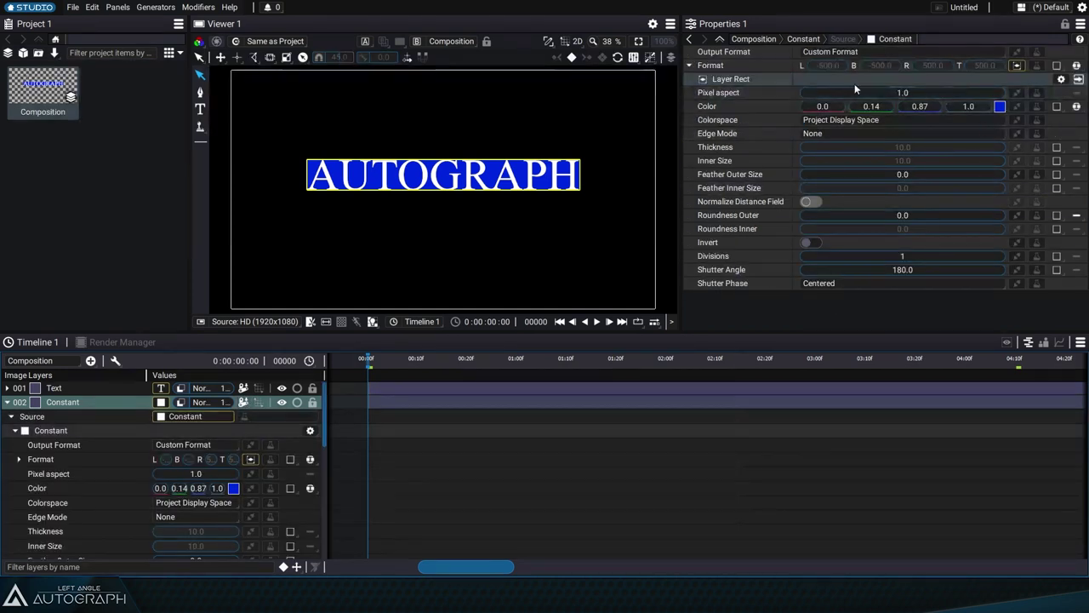
click(1033, 66)
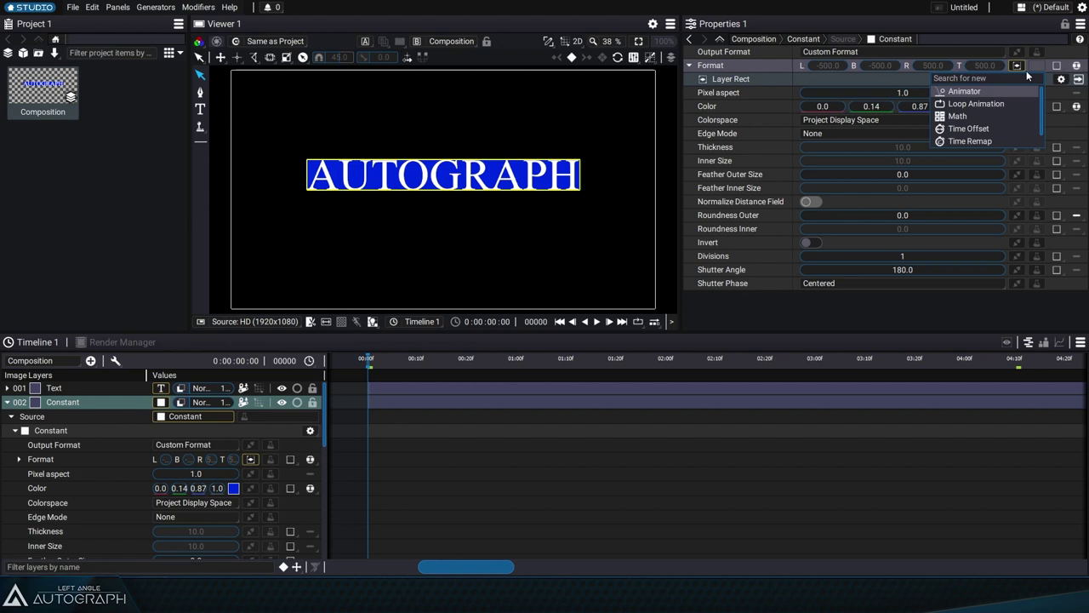
click(967, 115)
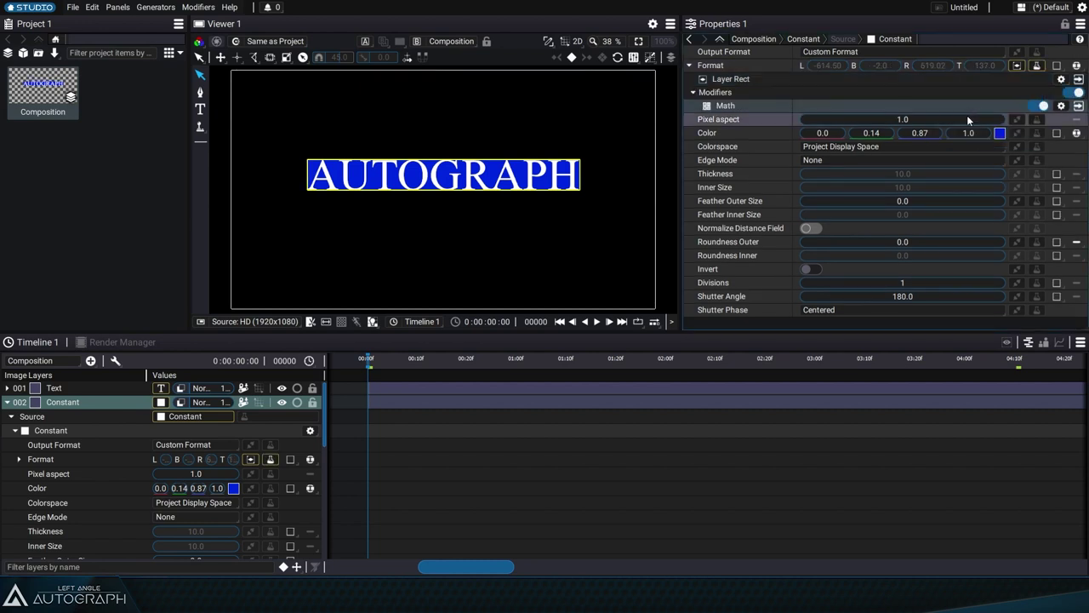
click(1079, 106)
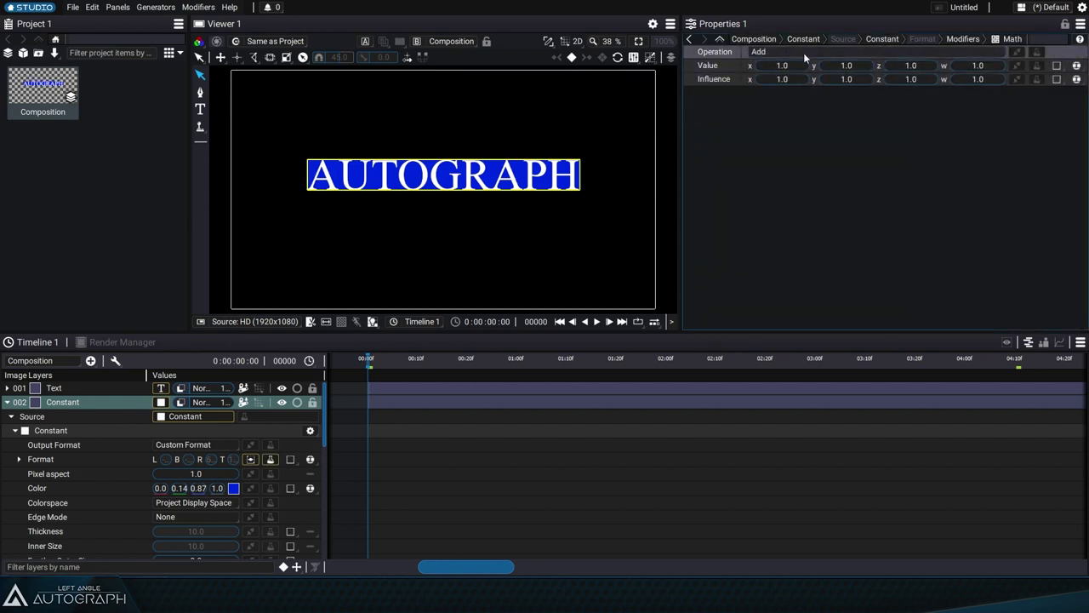
Set the Math modifier's Value to x -50, y -50, z 50 and w 50 to pad the box around the text.
mouse_move(802, 67)
mouse_down()
mouse_move(701, 68)
mouse_move(793, 70)
mouse_up()
key(Tab)
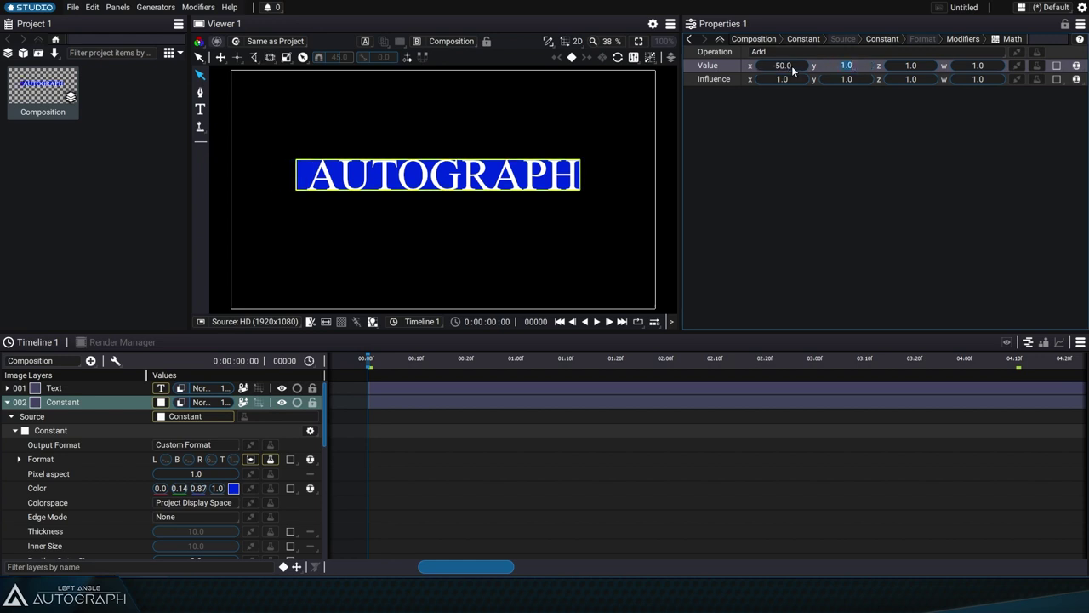
text(-50)
key(Tab)
text(50)
key(Tab)
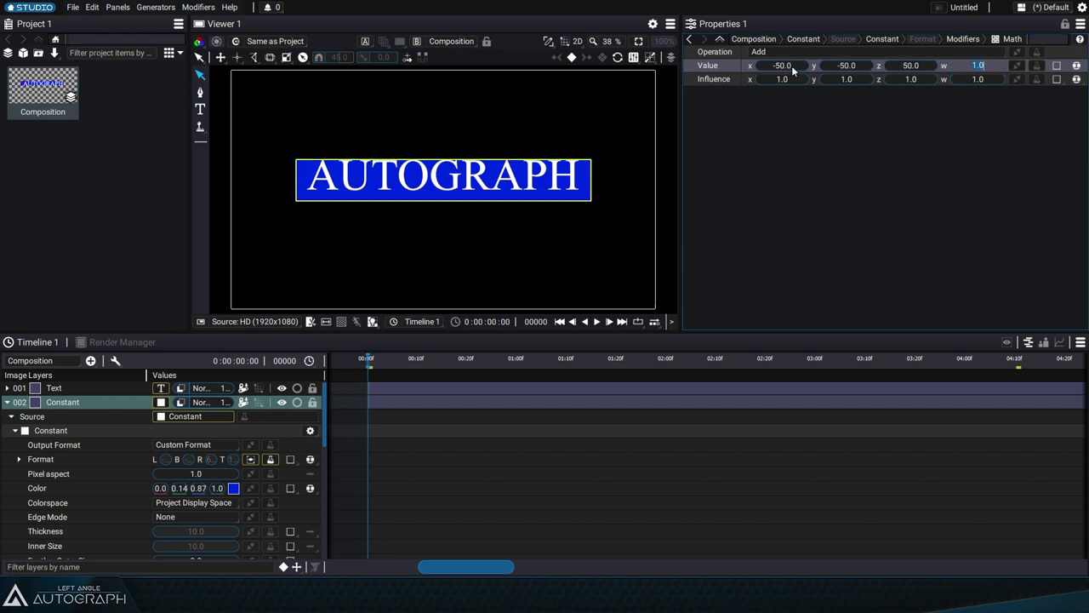
key(Return)
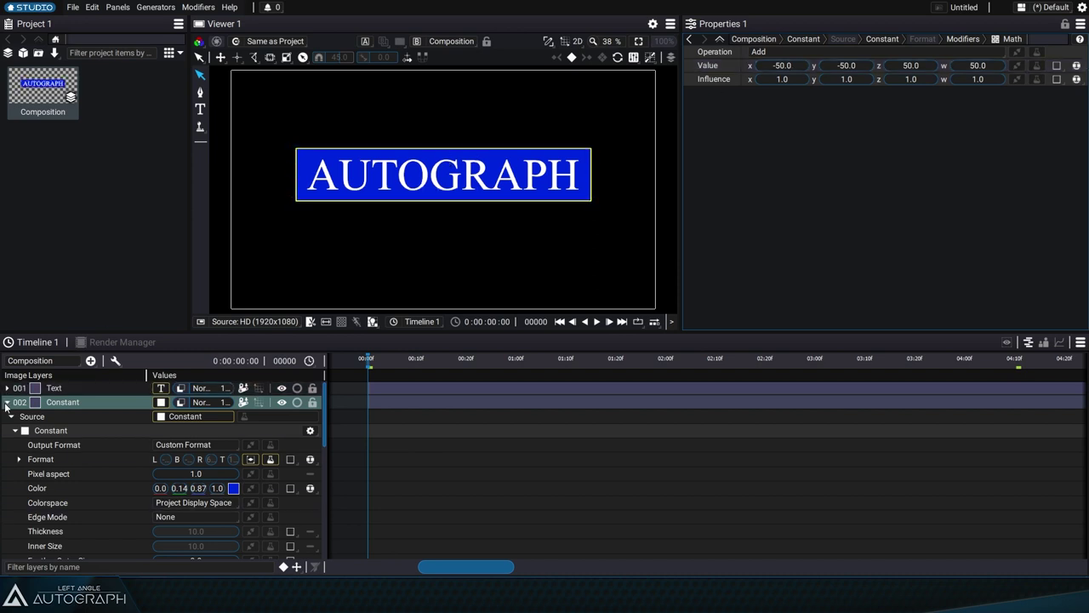
click(7, 402)
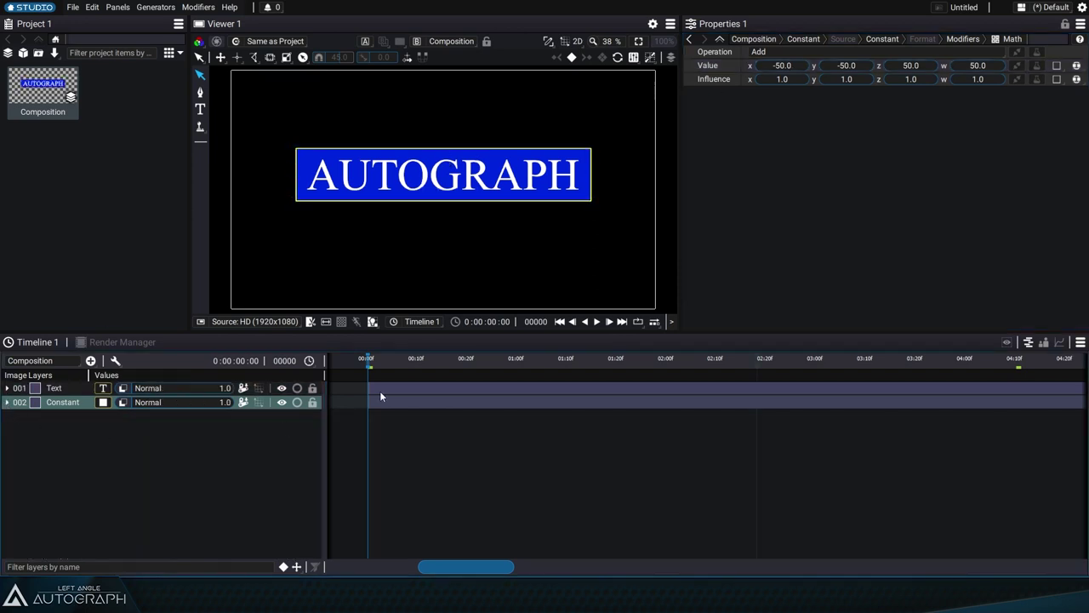
Return to the Constant's source properties and set its Edge Mode to Thickness.
click(883, 39)
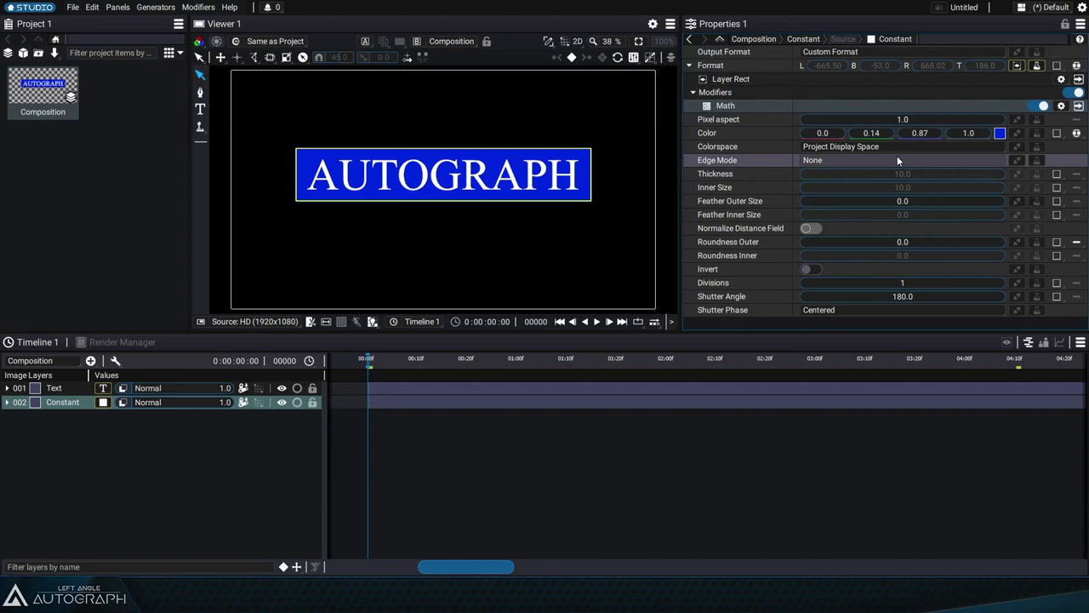
click(874, 157)
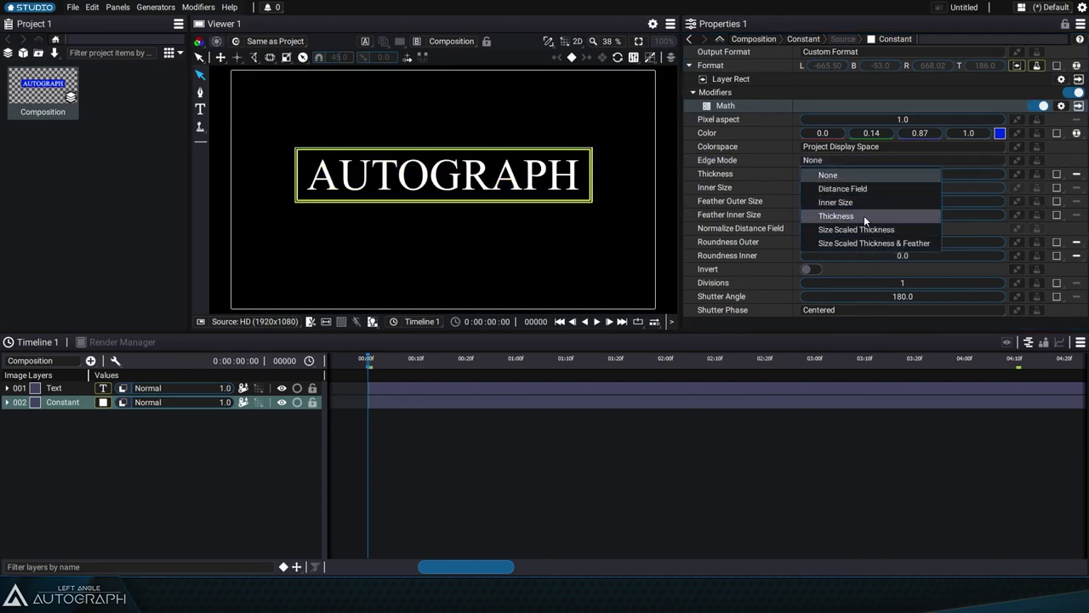
click(864, 215)
click(625, 460)
Duplicate the Constant layer three times to nest further frames around the text.
click(81, 403)
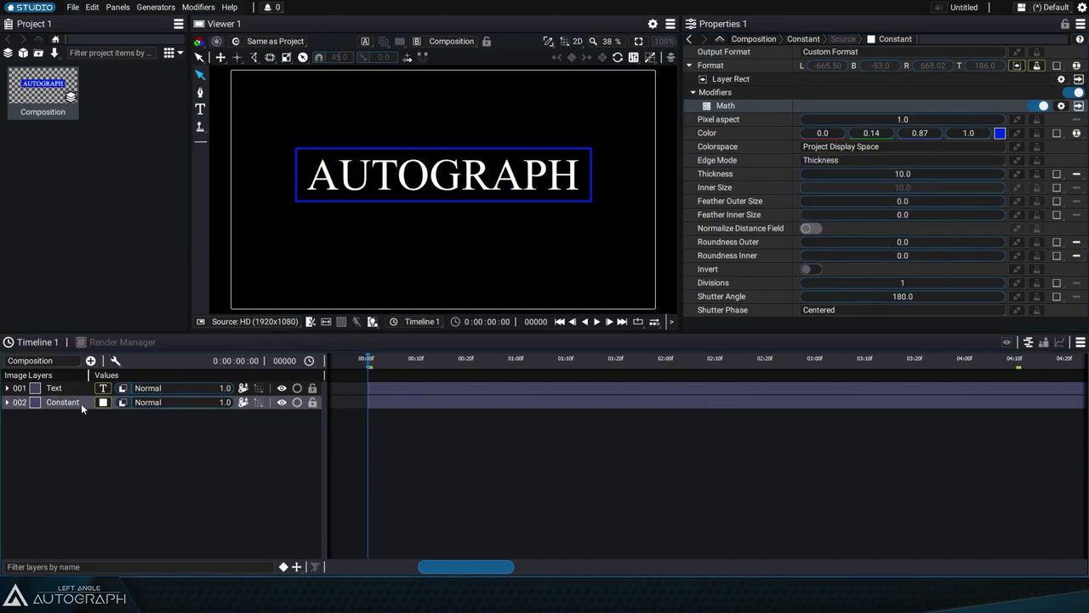
key(ctrl+d)
key(ctrl+d)
key(ctrl+d)
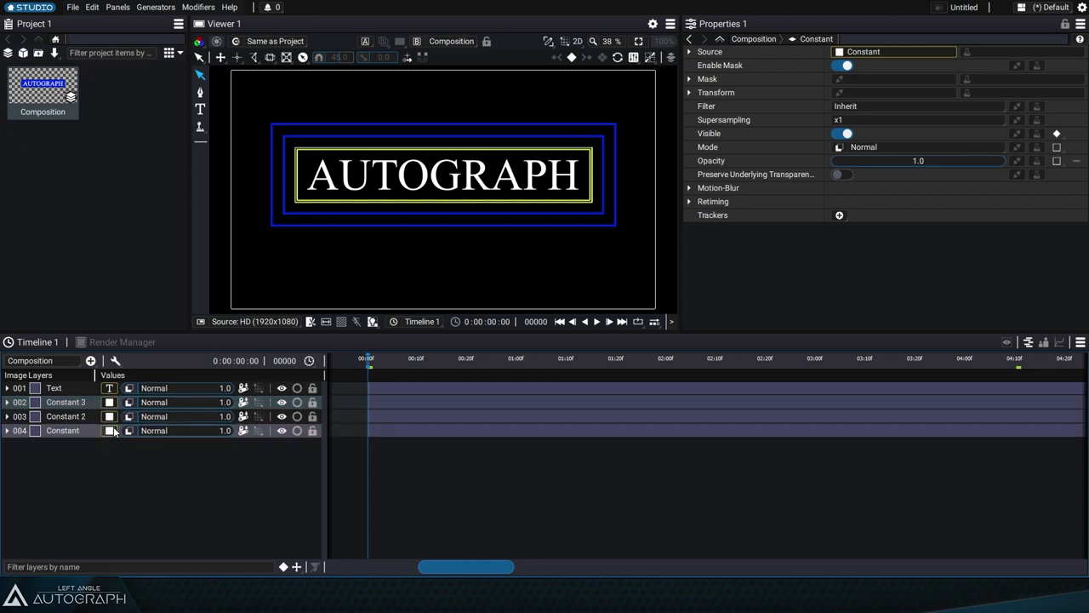
click(79, 477)
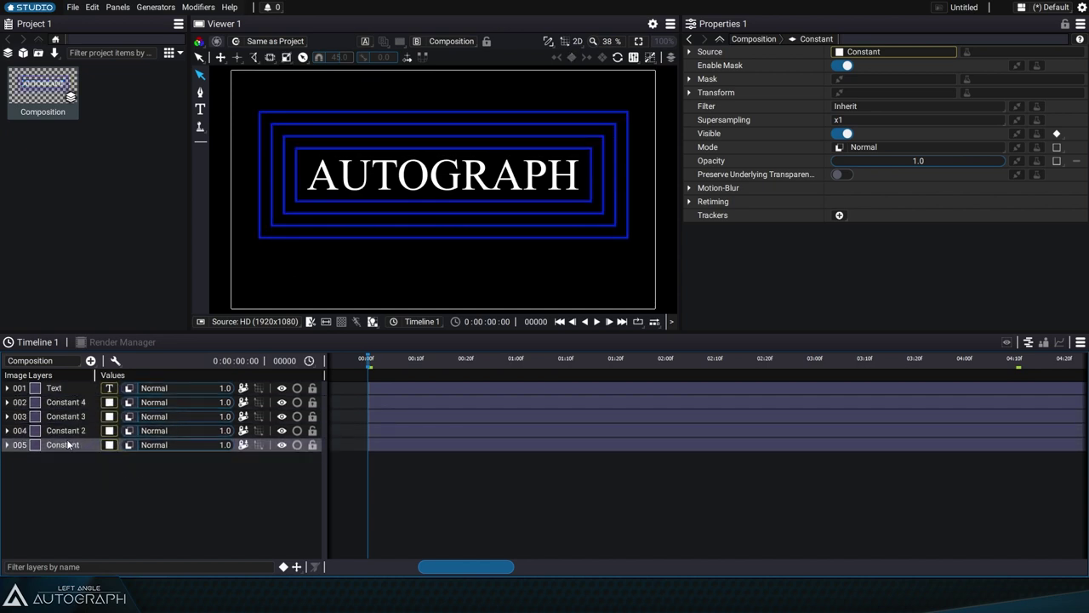
Replace the Text layer's source text with "GOODBYE" and collapse the layer.
click(84, 388)
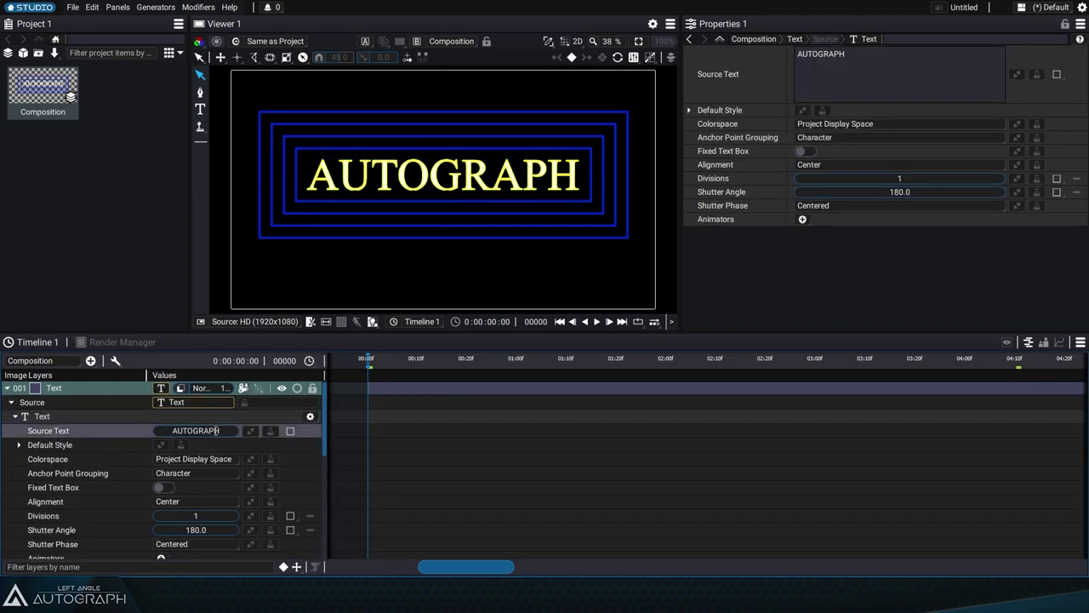
click(217, 430)
text(GOODBYE)
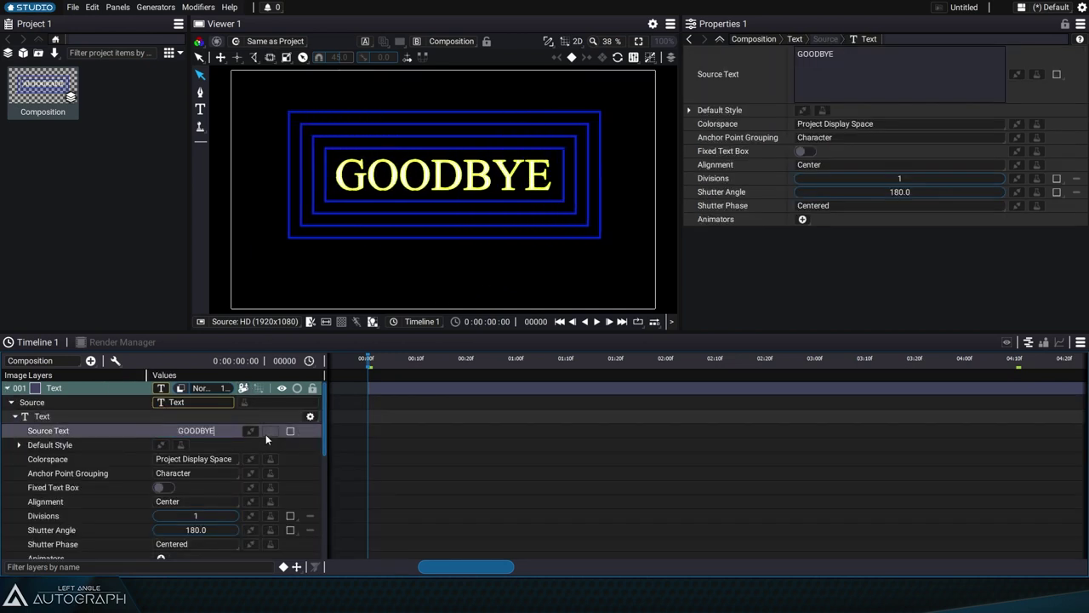
key(Return)
drag(376, 364, 417, 364)
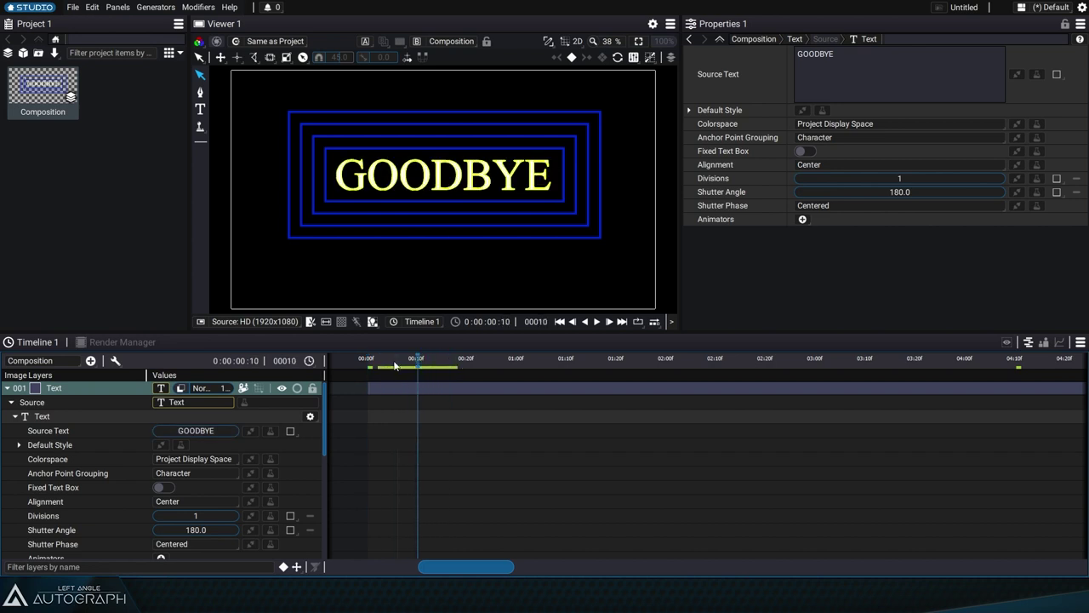
click(7, 388)
click(429, 481)
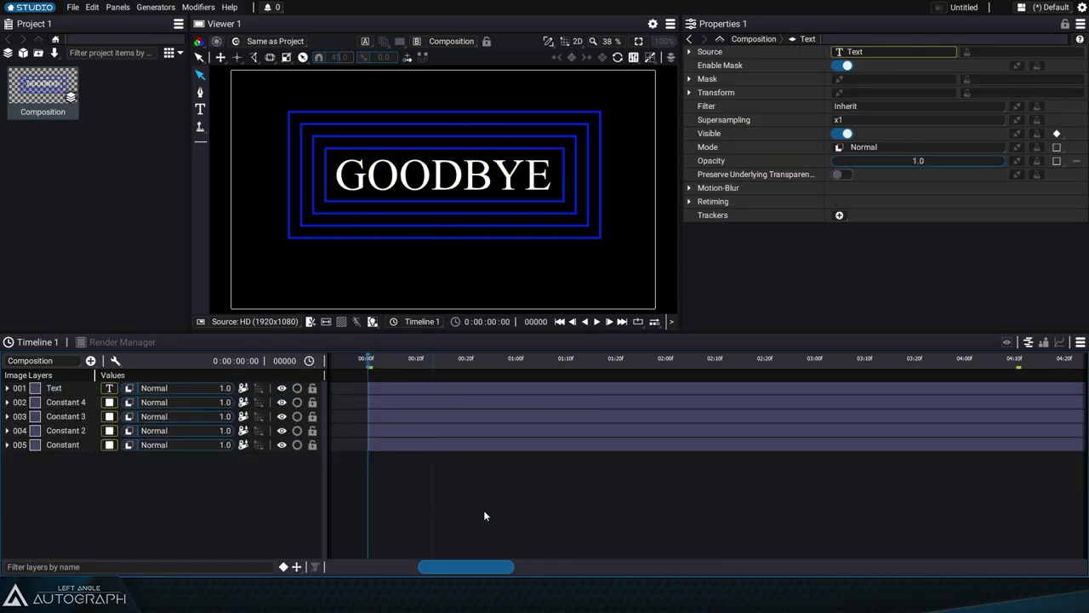
Try separating the Text layer's Scale dimensions and stretching y to 1.85, and undo the stretch.
click(75, 389)
key(s)
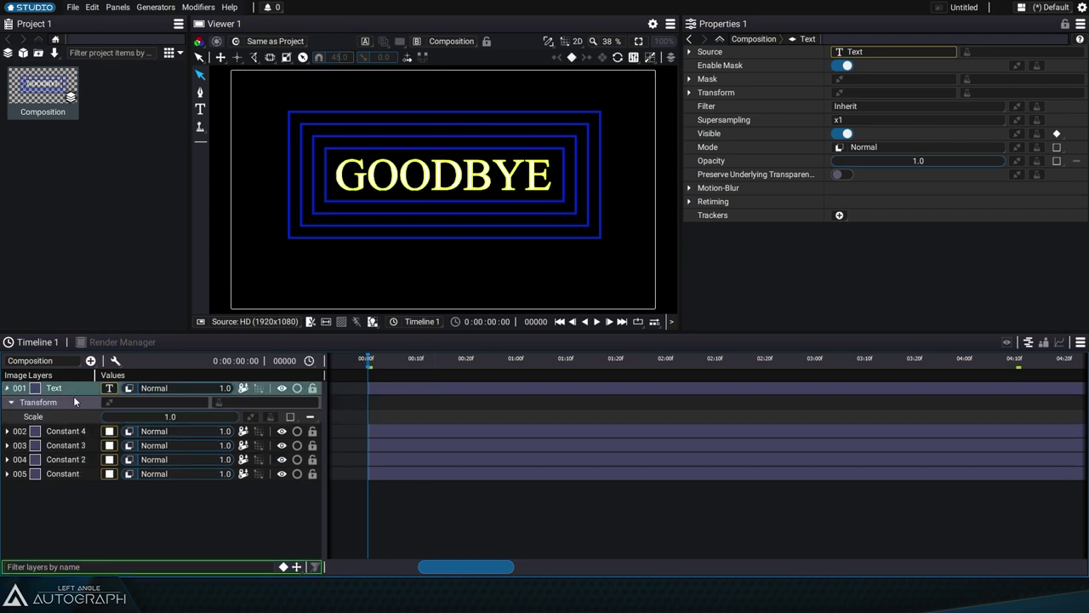
click(310, 417)
click(346, 446)
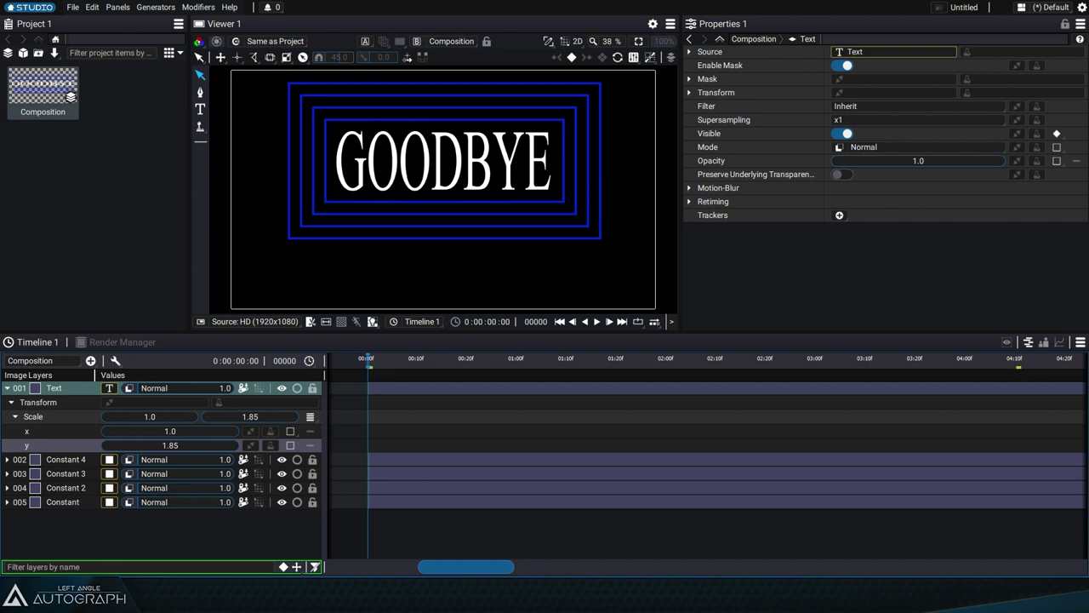
key(ctrl+z)
Set the Text layer's Rotation to 11 degrees.
key(r)
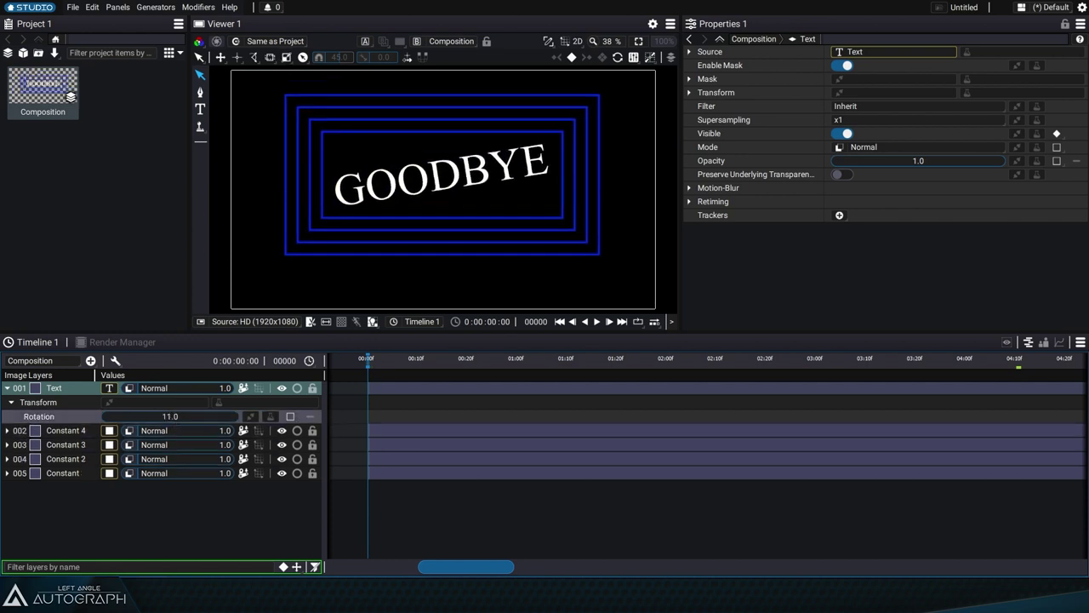